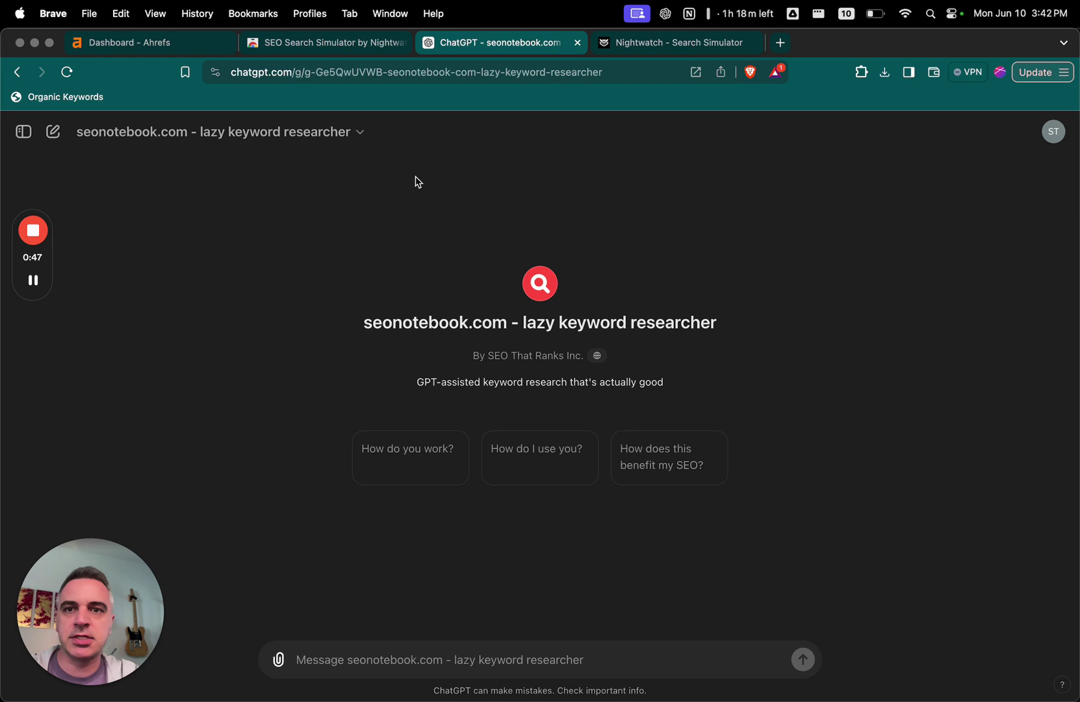
- Run the Nightwatch simulated US Google search for 'best presentation software'
{"action": "left_click", "coordinate": [355, 51]}
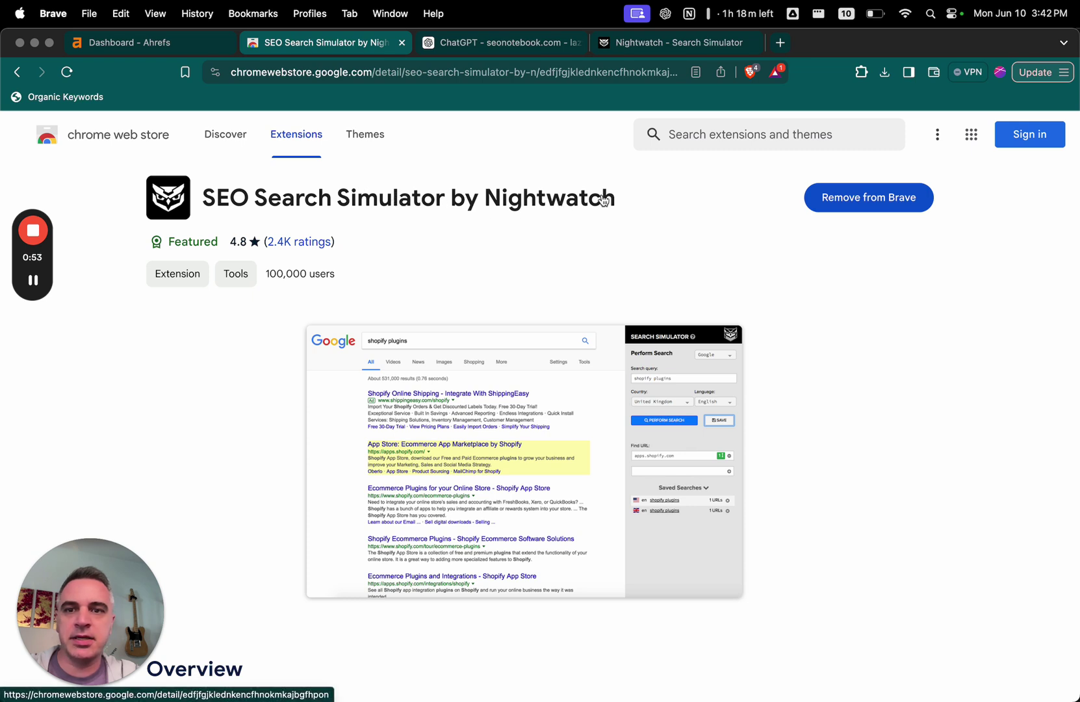
{"action": "left_click", "coordinate": [654, 44]}
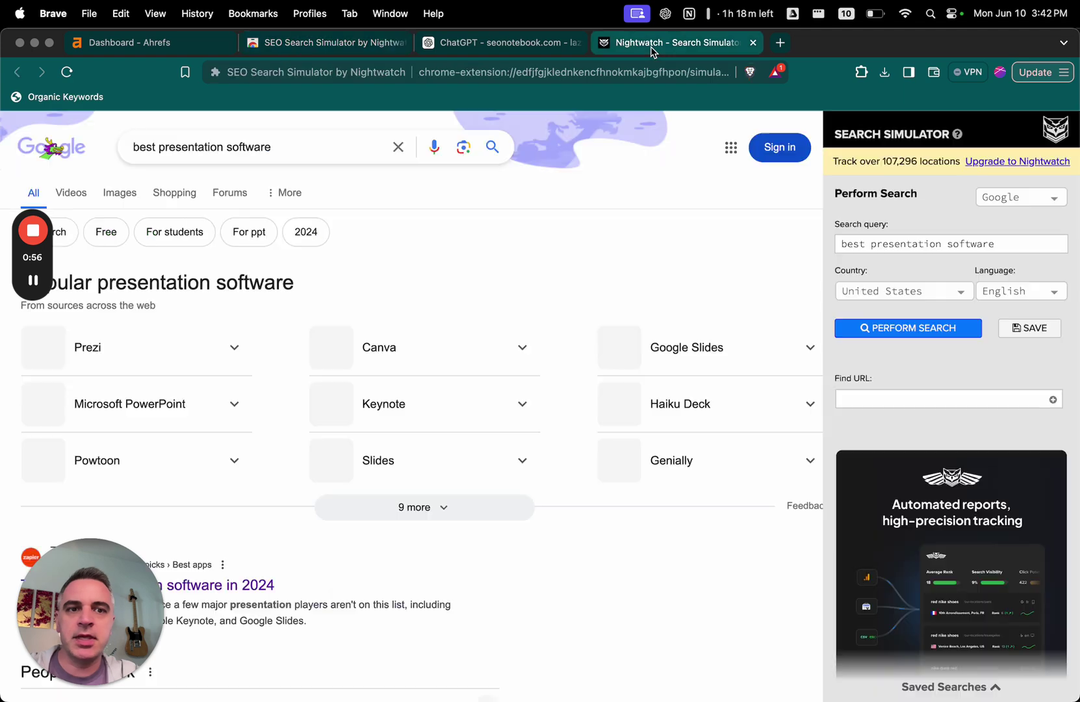
{"action": "left_click", "coordinate": [892, 329]}
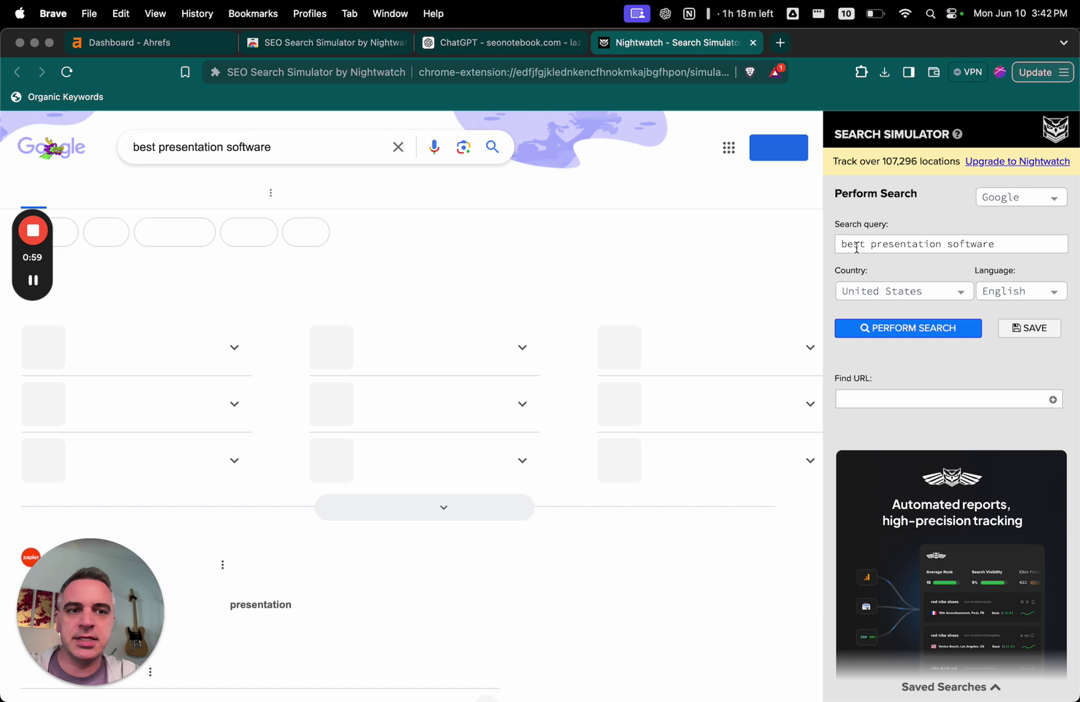
{"action": "scroll", "coordinate": [516, 441], "scroll_direction": "down", "scroll_amount": 6}
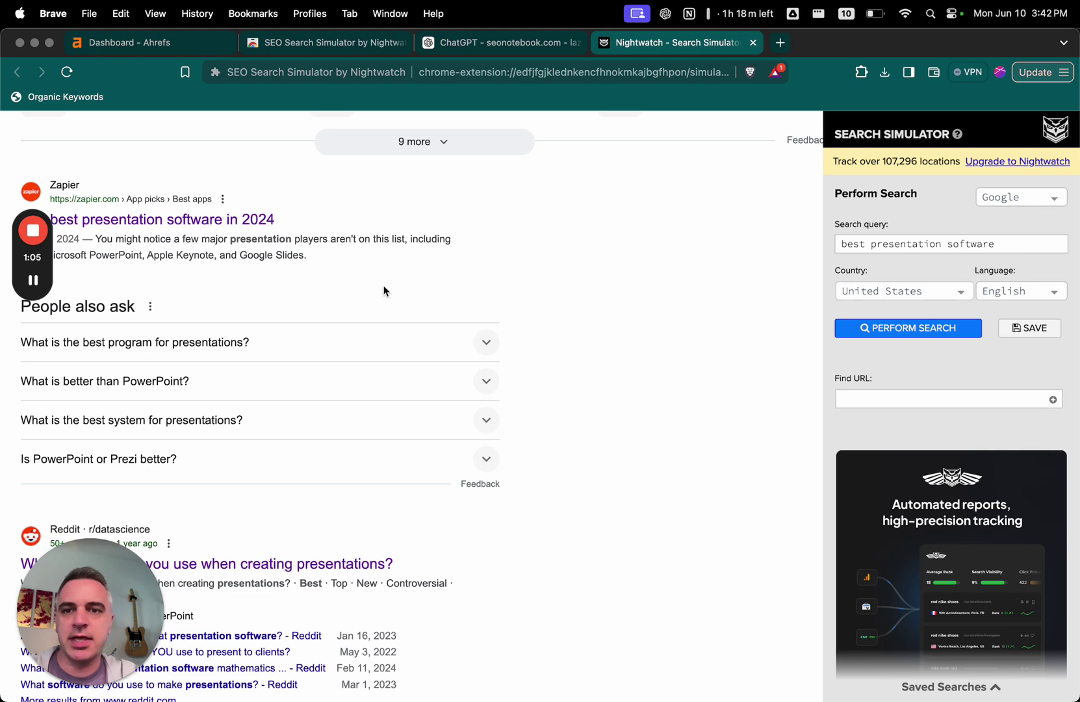
- Open the Zapier, Visme and TechRadar results in background tabs and view Zapier's article
{"action": "left_click", "coordinate": [247, 222], "text": "super"}
{"action": "scroll", "coordinate": [249, 226], "scroll_direction": "down", "scroll_amount": 1}
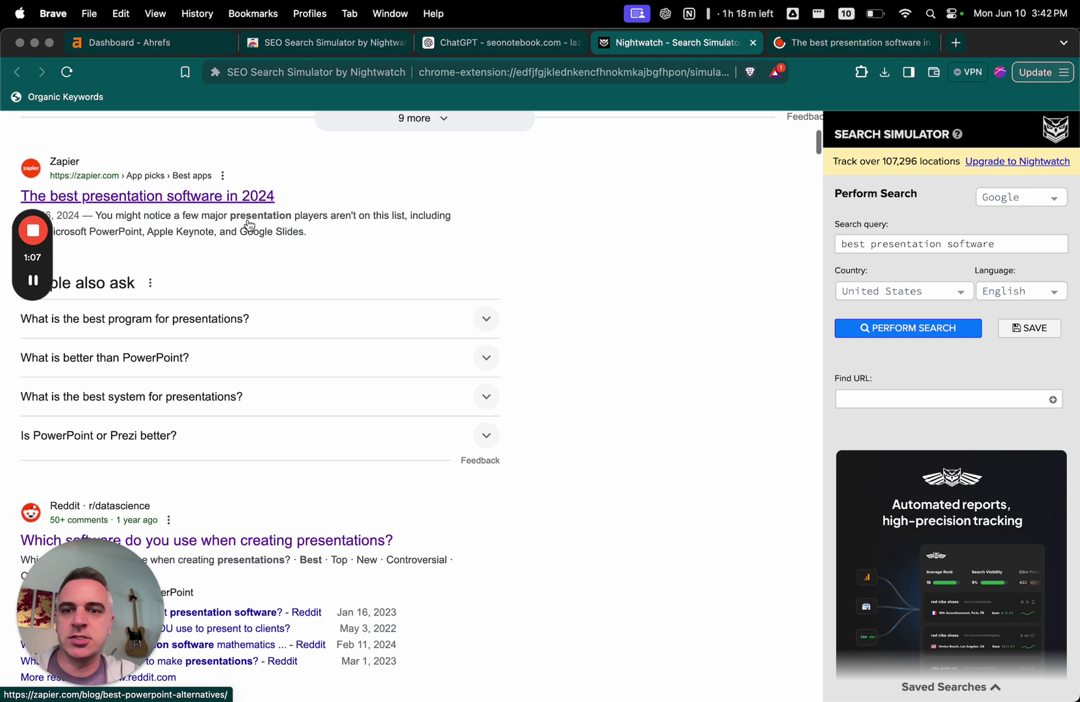
{"action": "scroll", "coordinate": [248, 225], "scroll_direction": "down", "scroll_amount": 7}
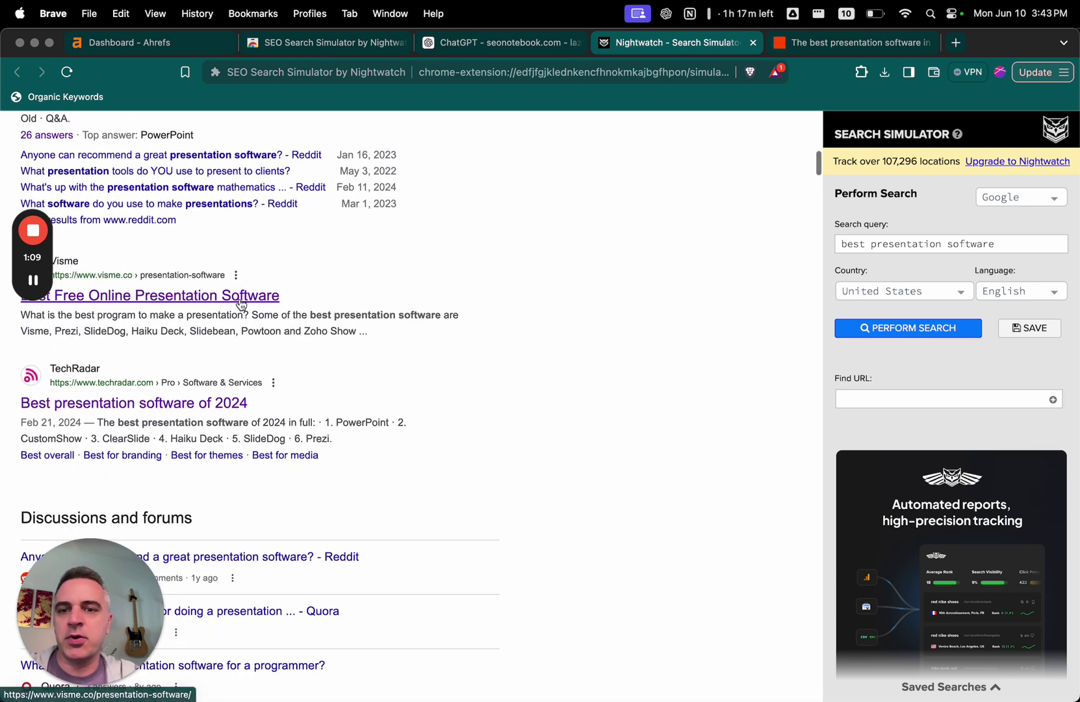
{"action": "left_click", "coordinate": [240, 301], "text": "super"}
{"action": "left_click", "coordinate": [228, 404], "text": "super"}
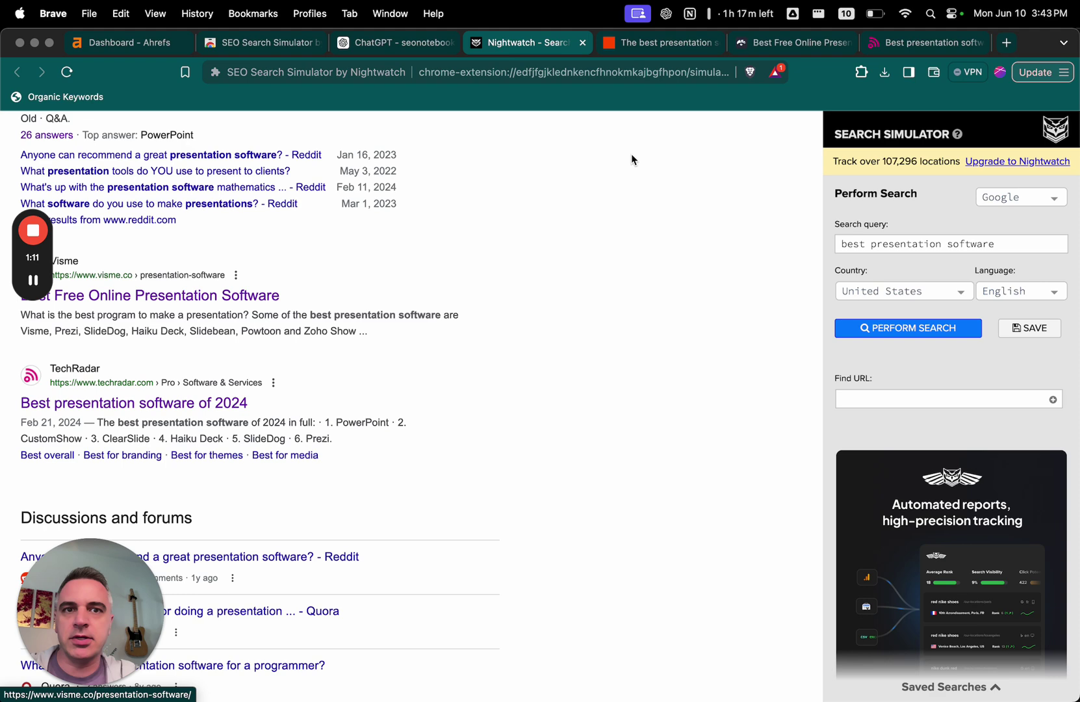
{"action": "left_click", "coordinate": [653, 43]}
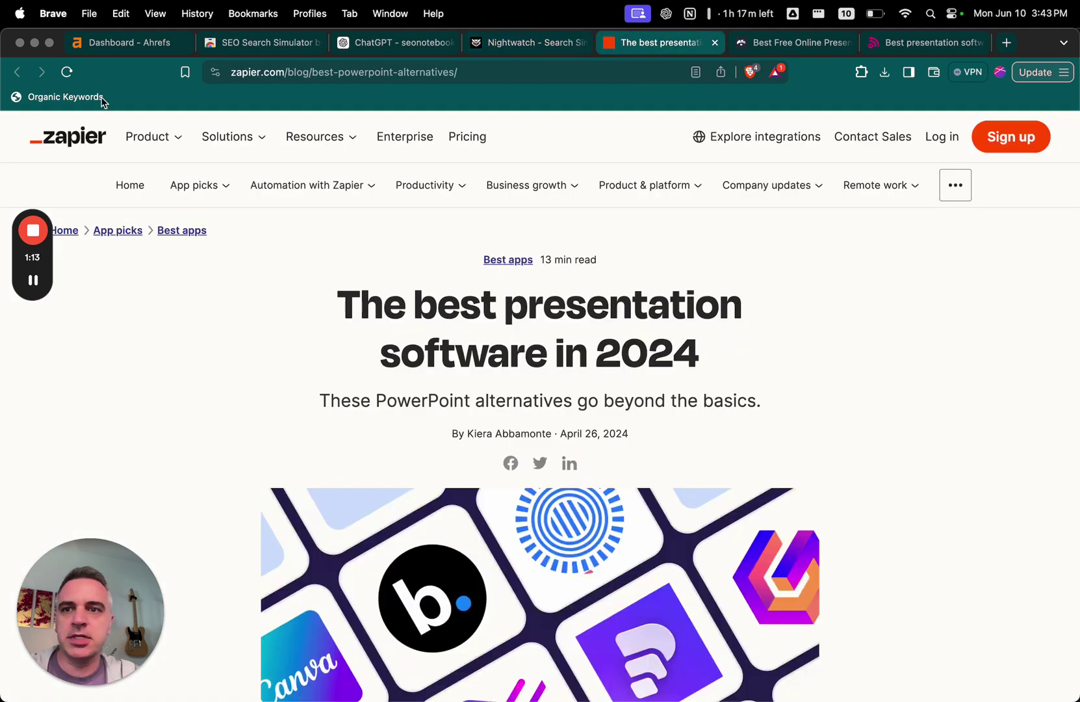
- Load the 9,116-keyword Organic keywords report for Zapier's article, then cancel the Export dialog
{"action": "left_click", "coordinate": [77, 101]}
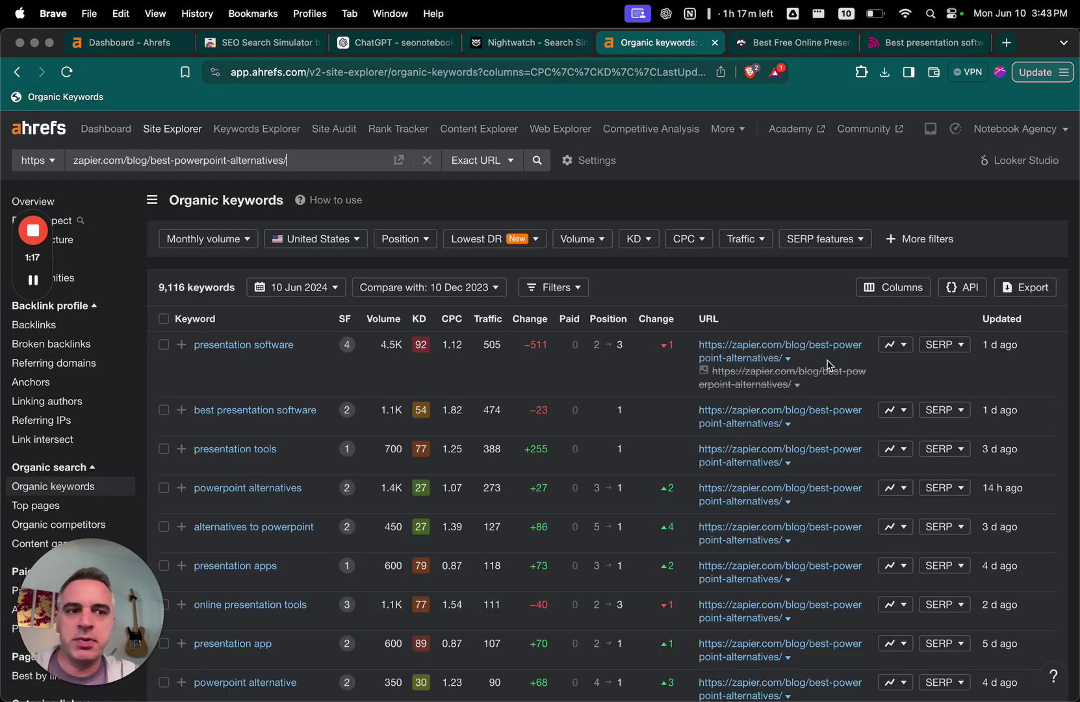
{"action": "scroll", "coordinate": [444, 423], "scroll_direction": "down", "scroll_amount": 2}
{"action": "scroll", "coordinate": [444, 424], "scroll_direction": "down", "scroll_amount": 3}
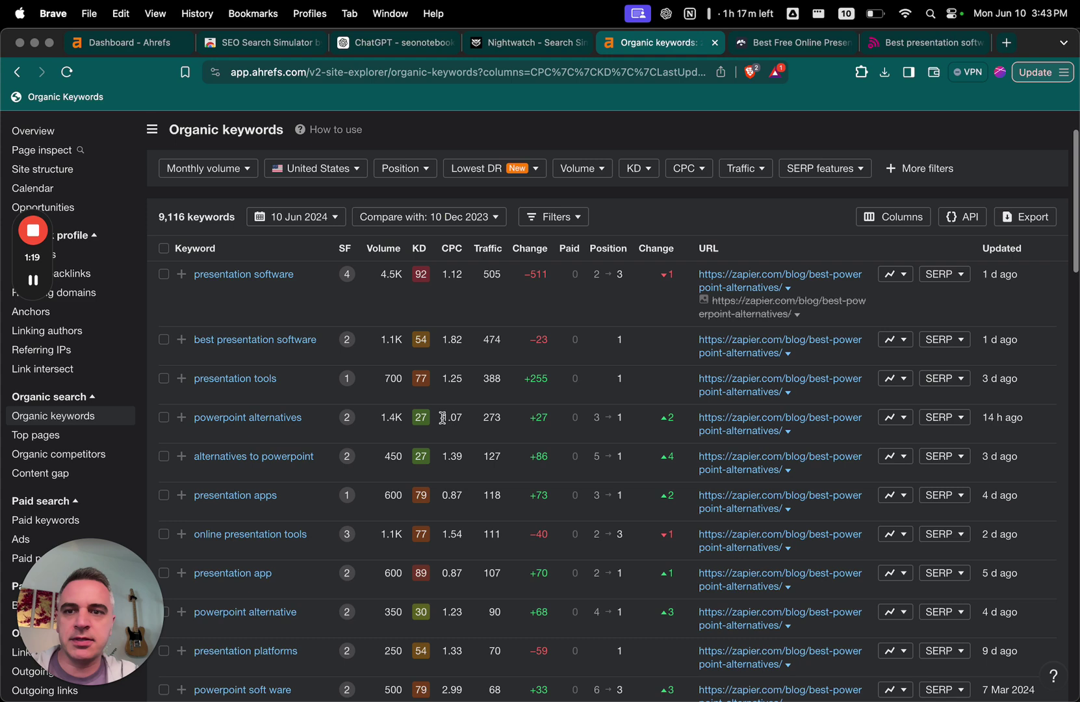
{"action": "scroll", "coordinate": [444, 423], "scroll_direction": "up", "scroll_amount": 4}
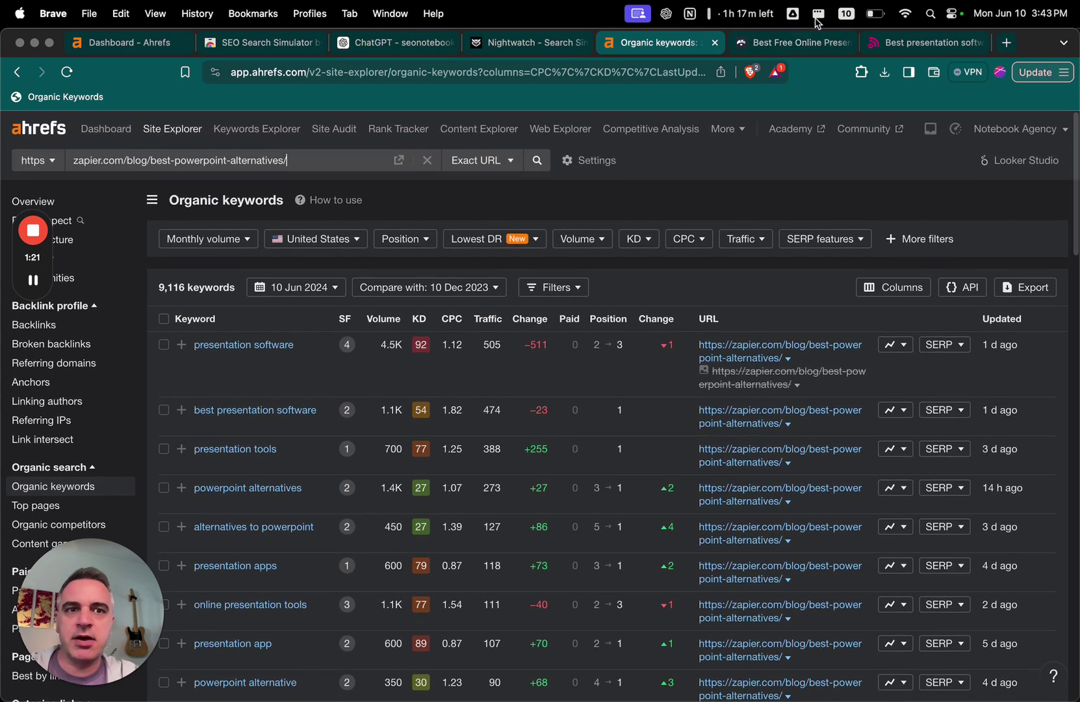
{"action": "left_click", "coordinate": [1030, 286]}
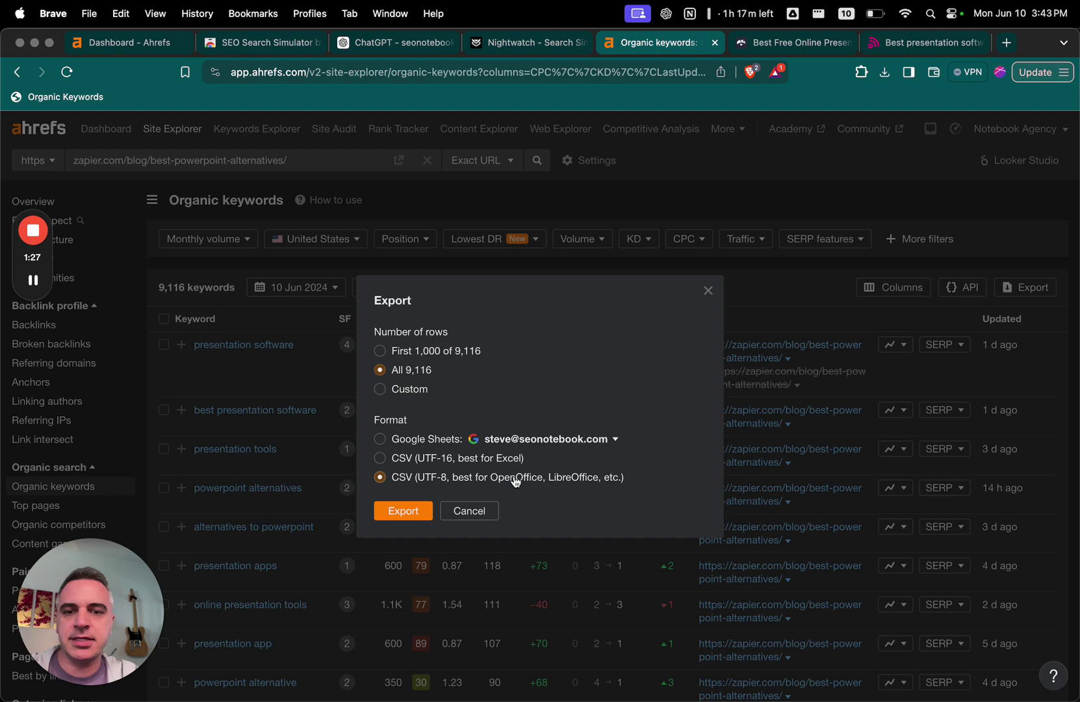
{"action": "left_click", "coordinate": [470, 512]}
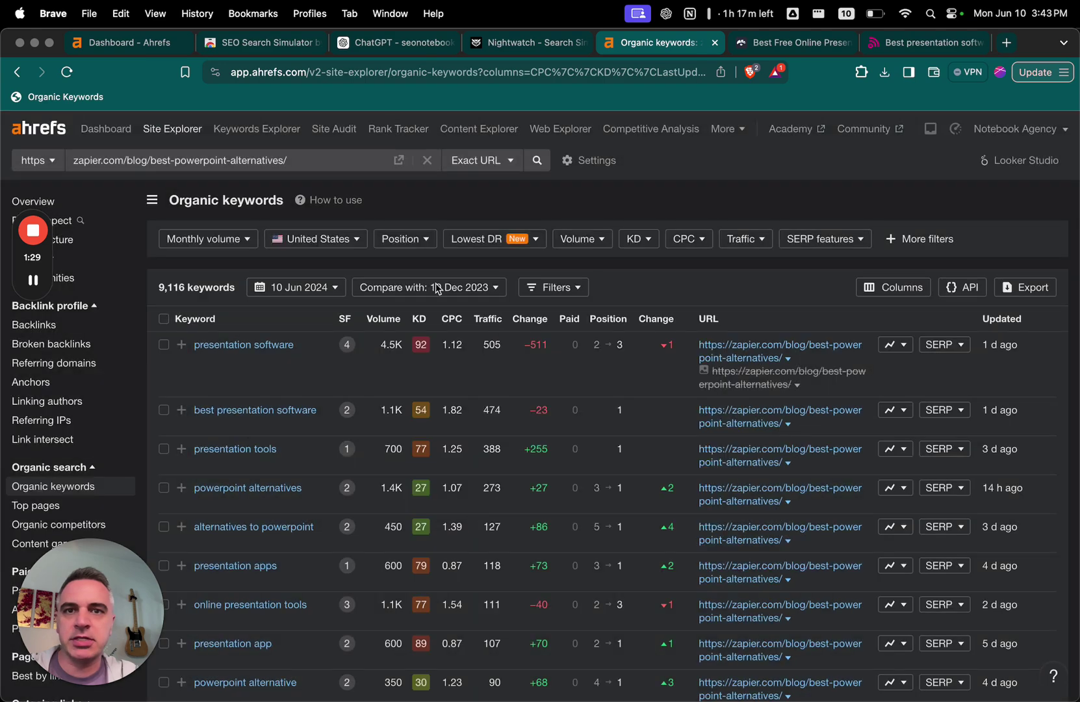
- Attach the three mm… keyword CSV files from the Desktop to the keyword researcher chat
{"action": "left_click", "coordinate": [404, 47]}
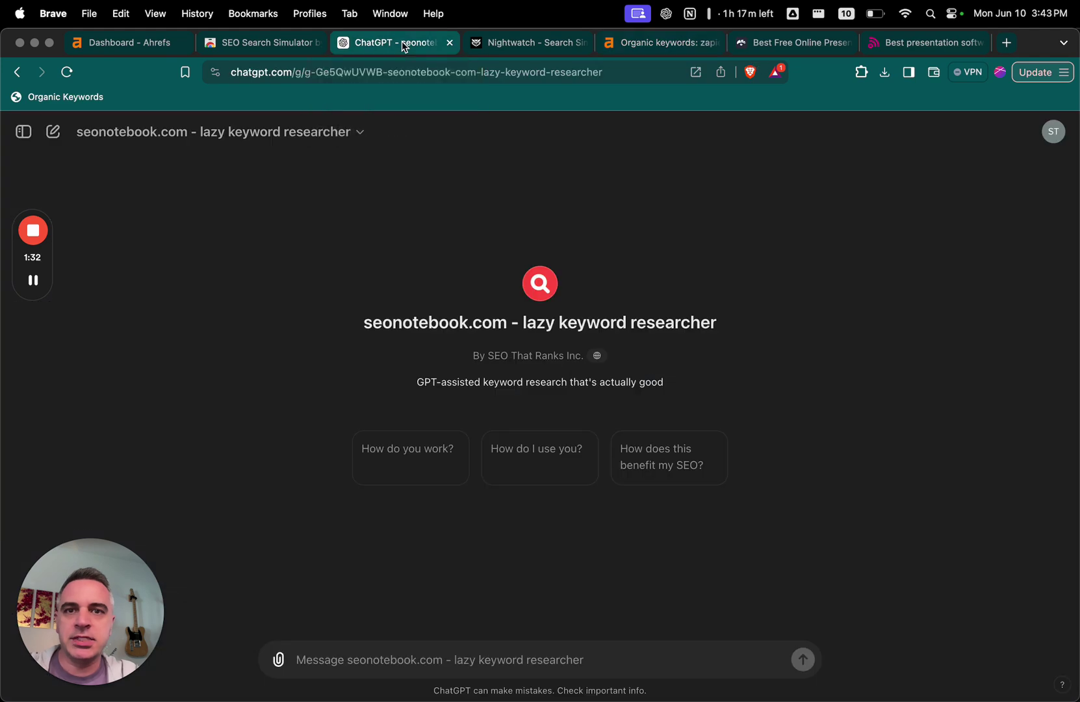
{"action": "left_click", "coordinate": [280, 661]}
{"action": "left_click", "coordinate": [338, 628]}
{"action": "left_click", "coordinate": [421, 422]}
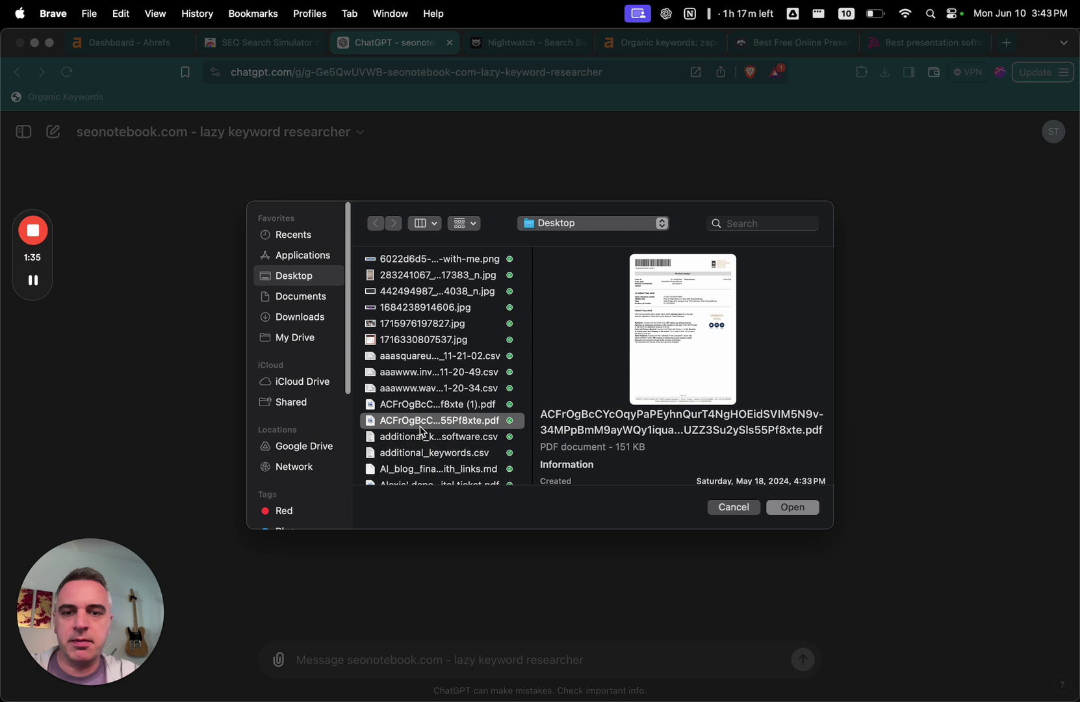
{"action": "type", "text": "mm"}
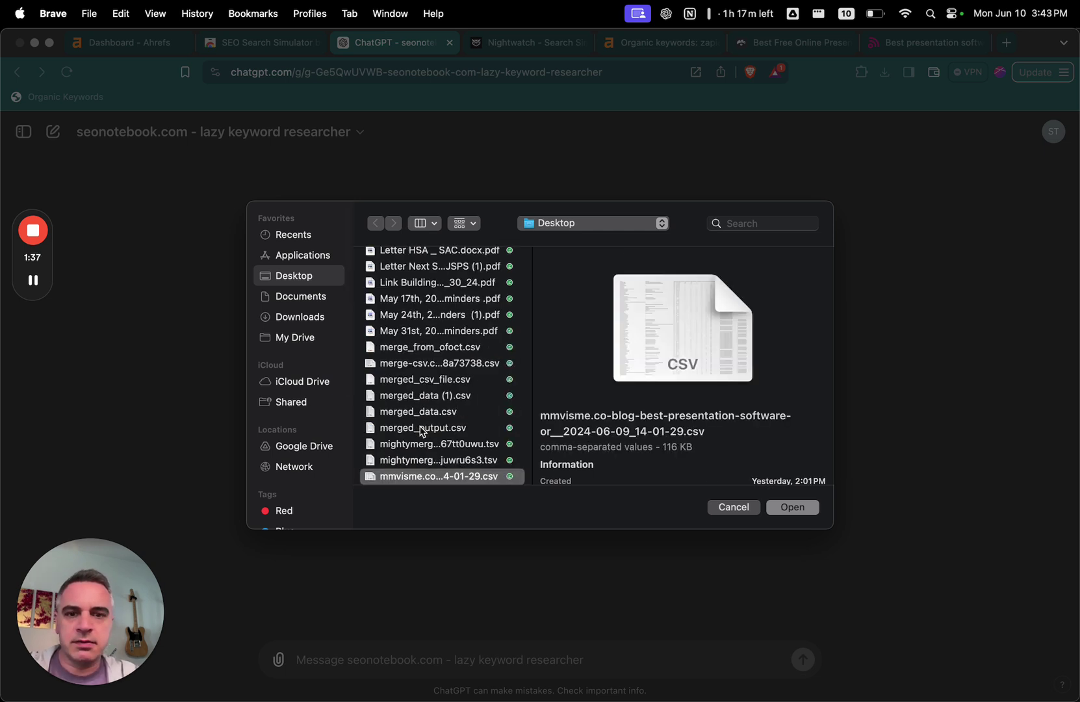
{"action": "key", "text": "shift+Down"}
{"action": "key", "text": "shift+Down"}
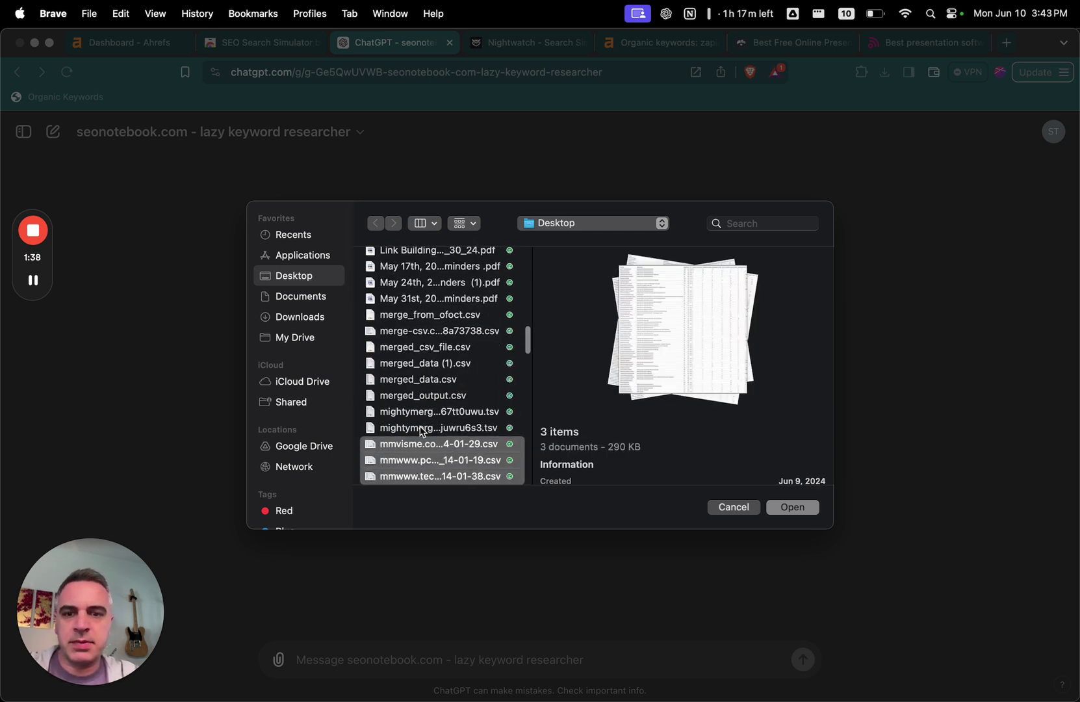
{"action": "left_click", "coordinate": [782, 509]}
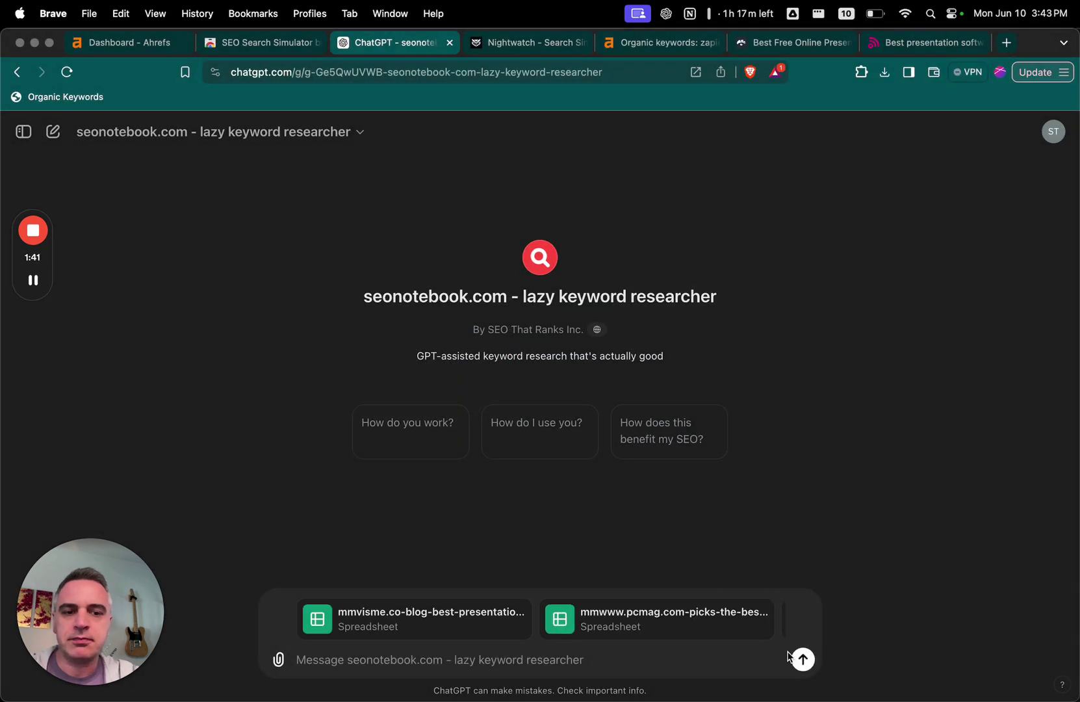
- Send the CSVs and review the merged Presentation Software Data table
{"action": "left_click", "coordinate": [802, 661]}
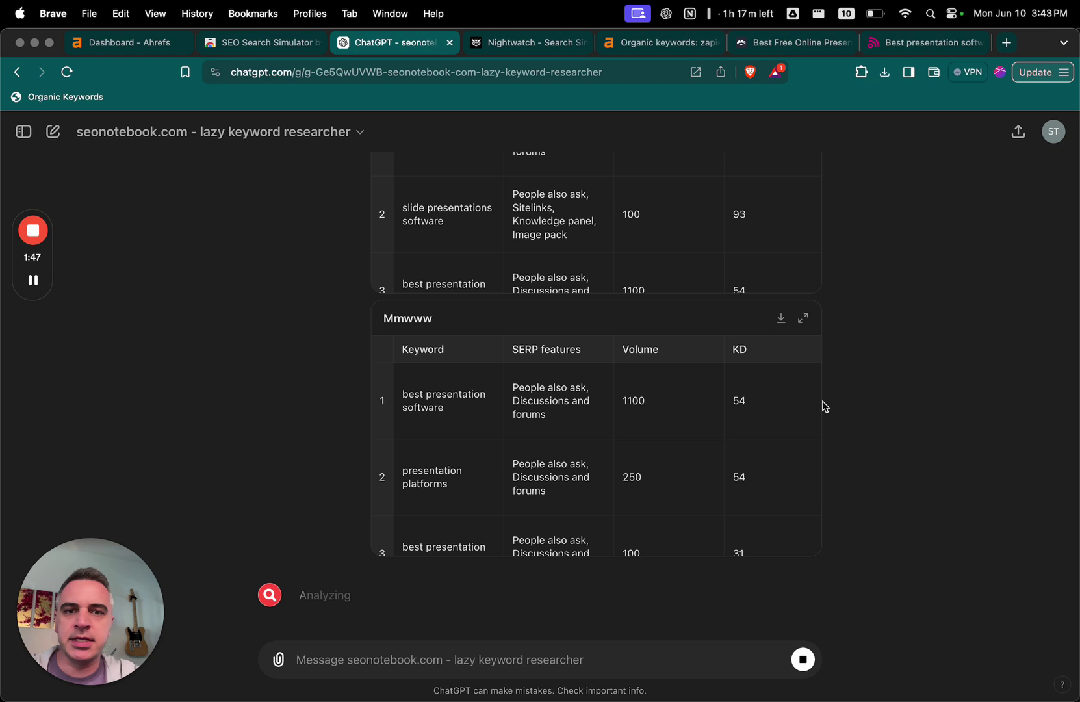
{"action": "scroll", "coordinate": [675, 342], "scroll_direction": "up", "scroll_amount": 3}
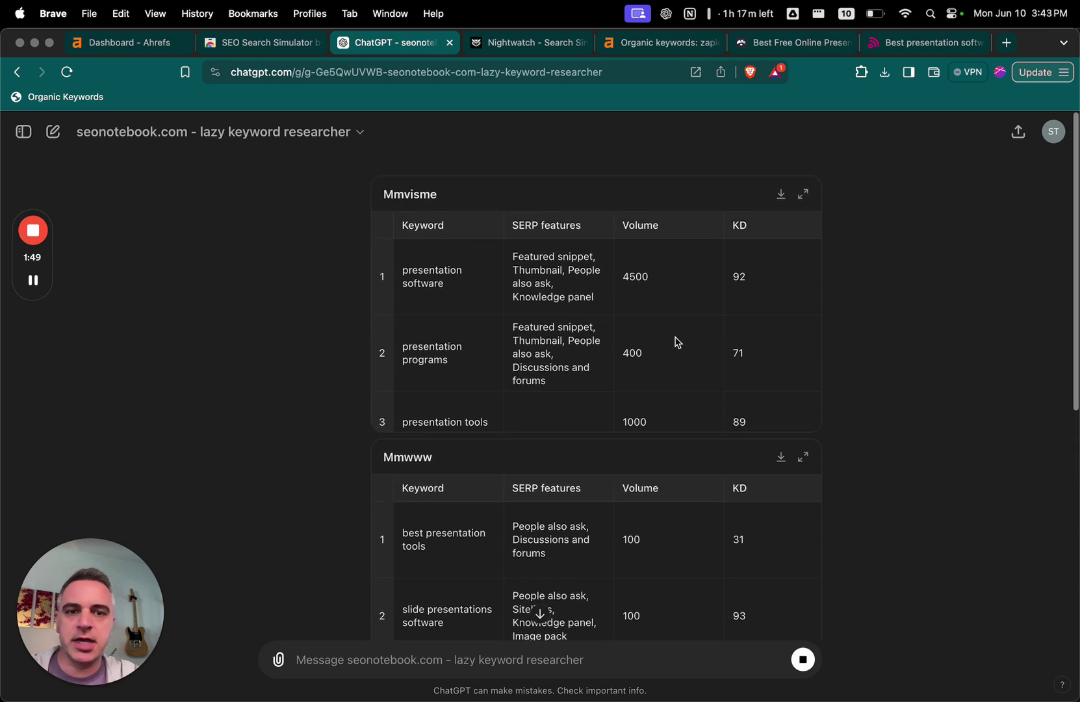
{"action": "scroll", "coordinate": [676, 343], "scroll_direction": "down", "scroll_amount": 10}
{"action": "scroll", "coordinate": [834, 382], "scroll_direction": "down", "scroll_amount": 6}
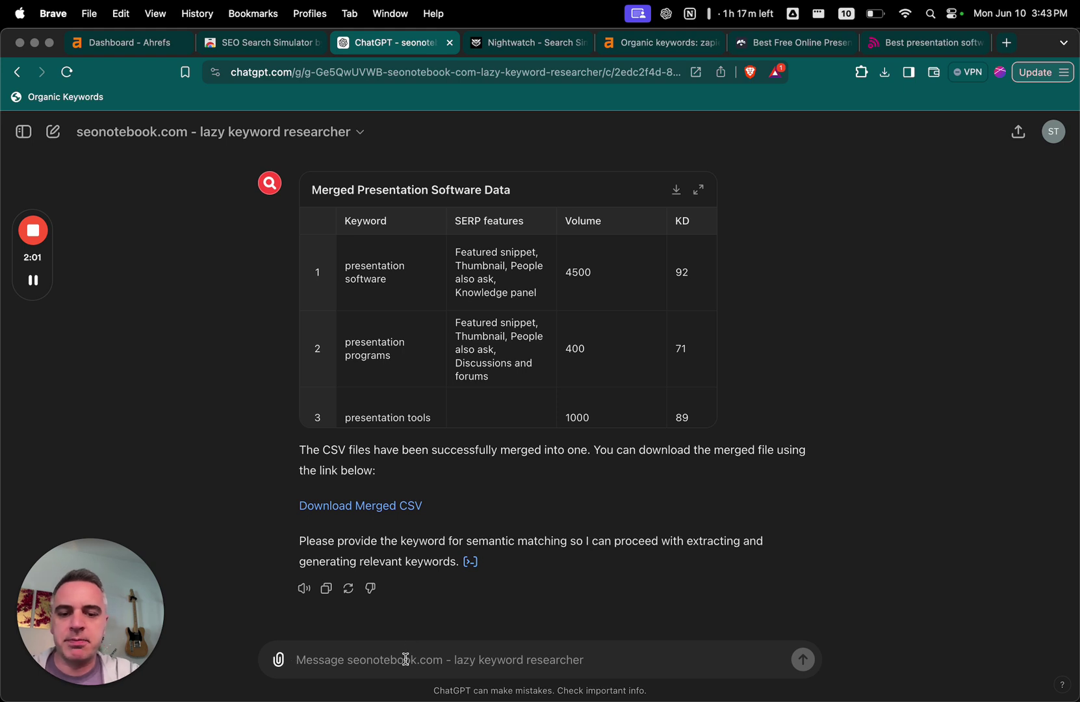
- Send 'best presentation software' as the seed keyword to the keyword researcher GPT
{"action": "type", "text": "best presenta"}
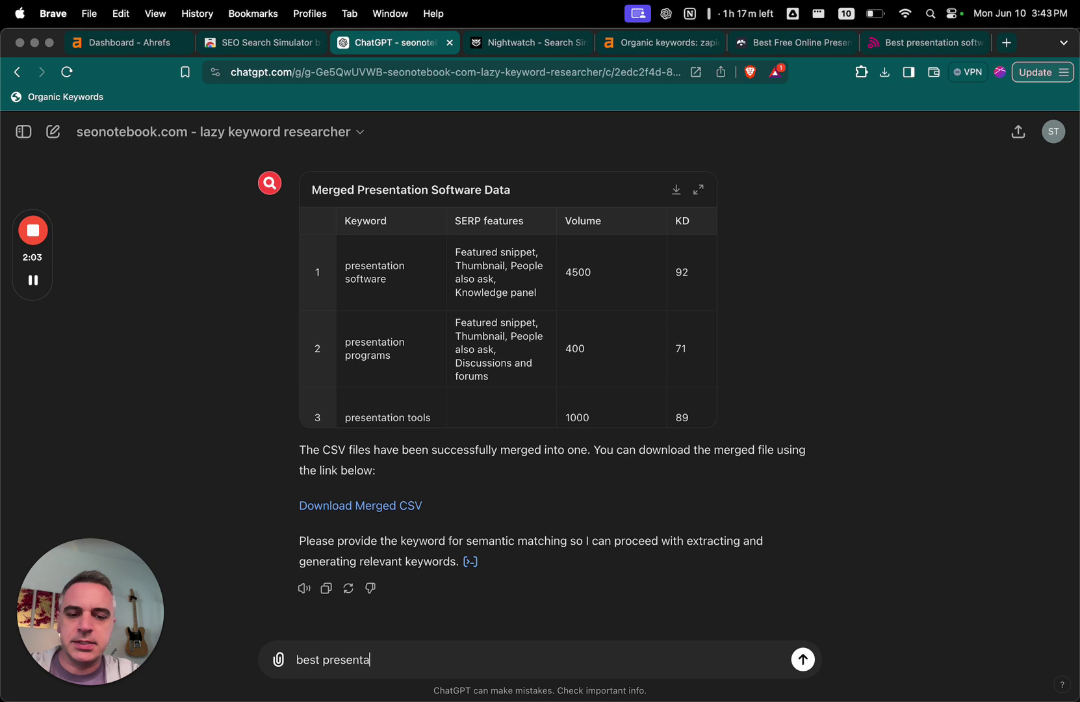
{"action": "type", "text": "tion software"}
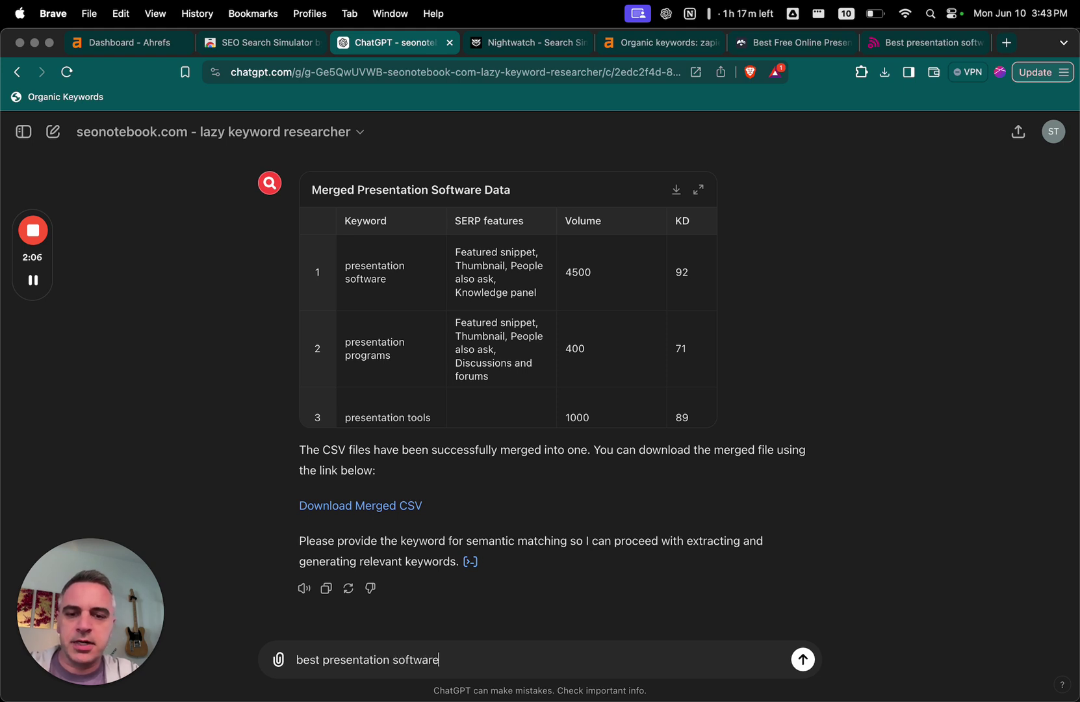
{"action": "key", "text": "Return"}
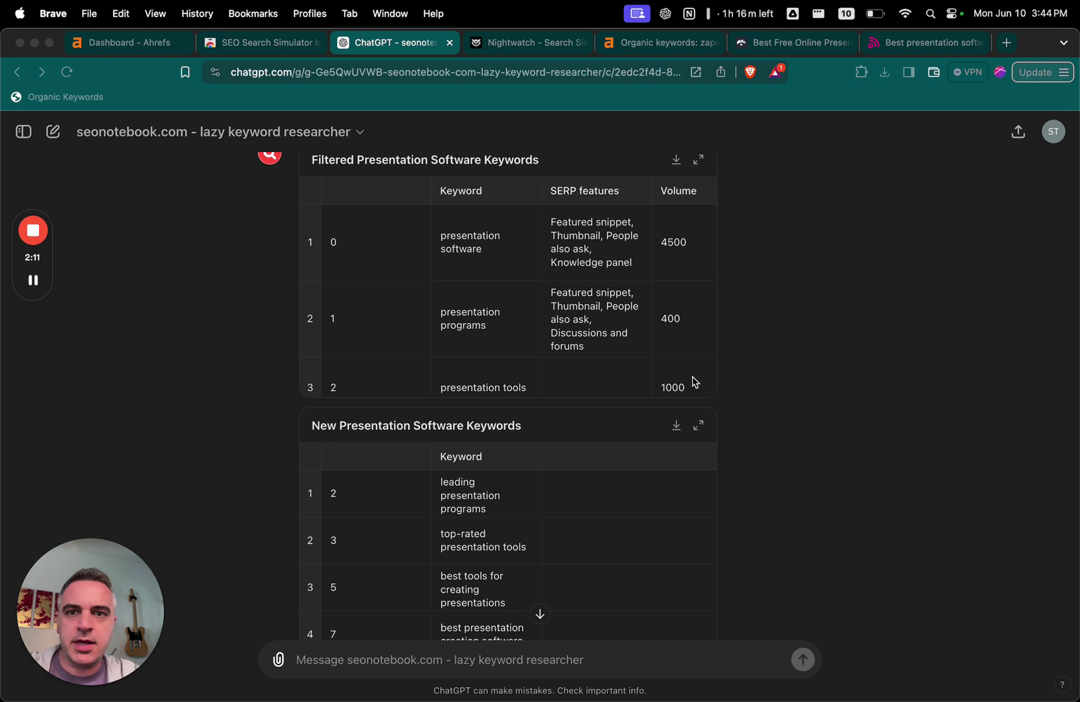
{"action": "scroll", "coordinate": [889, 372], "scroll_direction": "up", "scroll_amount": 1}
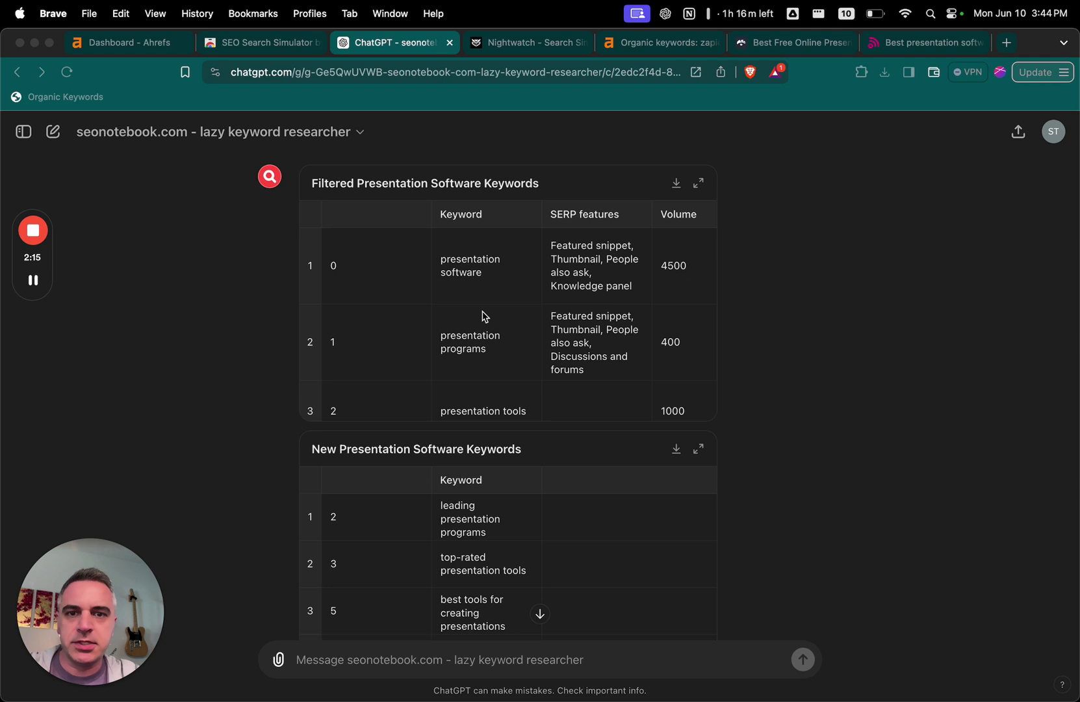
{"action": "scroll", "coordinate": [484, 316], "scroll_direction": "down", "scroll_amount": 2}
{"action": "scroll", "coordinate": [485, 317], "scroll_direction": "up", "scroll_amount": 2}
- Scroll through the filtered keyword tables down to the Download Filtered Keywords CSV link
{"action": "scroll", "coordinate": [484, 317], "scroll_direction": "down", "scroll_amount": 1}
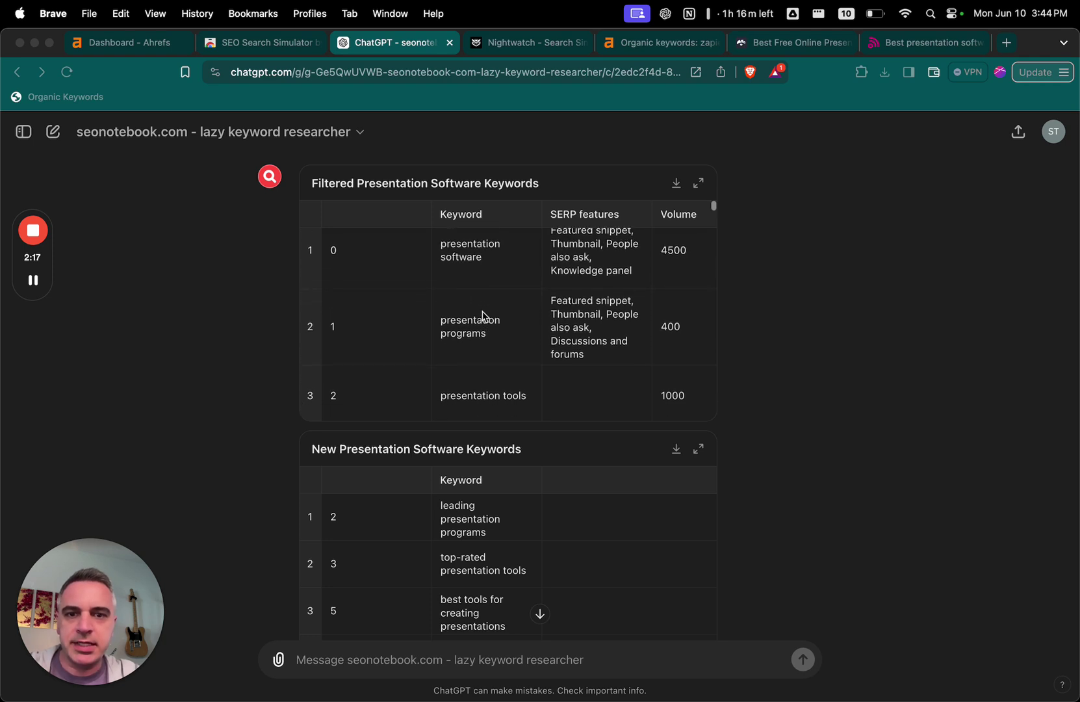
{"action": "scroll", "coordinate": [484, 315], "scroll_direction": "up", "scroll_amount": 1}
{"action": "scroll", "coordinate": [478, 318], "scroll_direction": "down", "scroll_amount": 5}
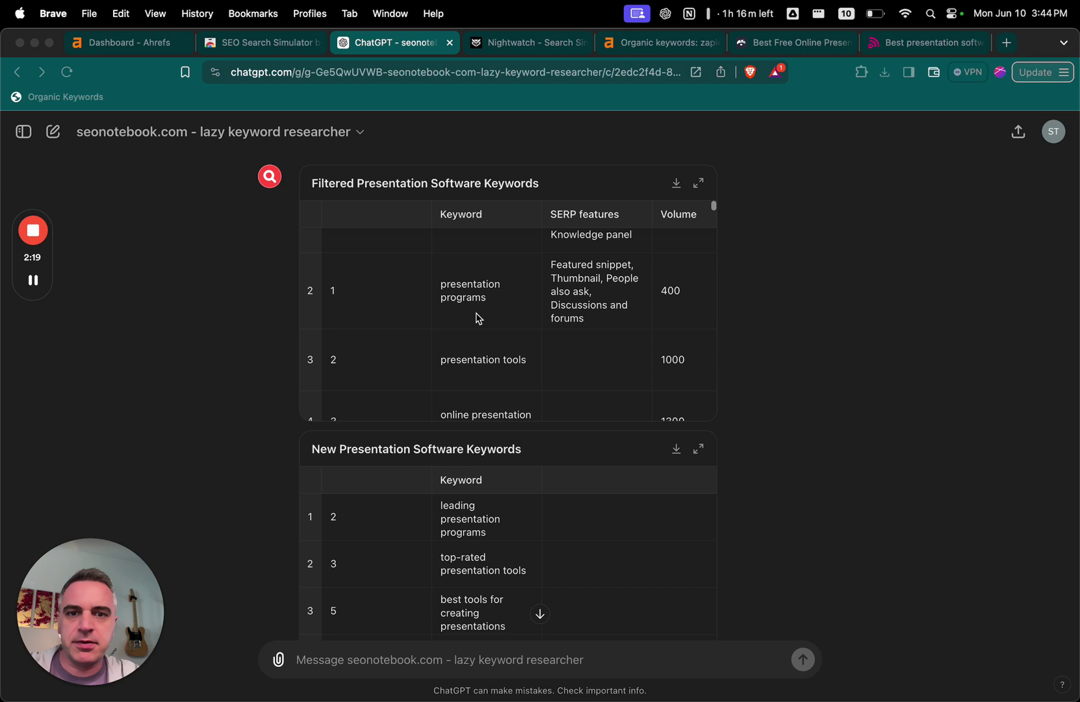
{"action": "scroll", "coordinate": [479, 318], "scroll_direction": "down", "scroll_amount": 5}
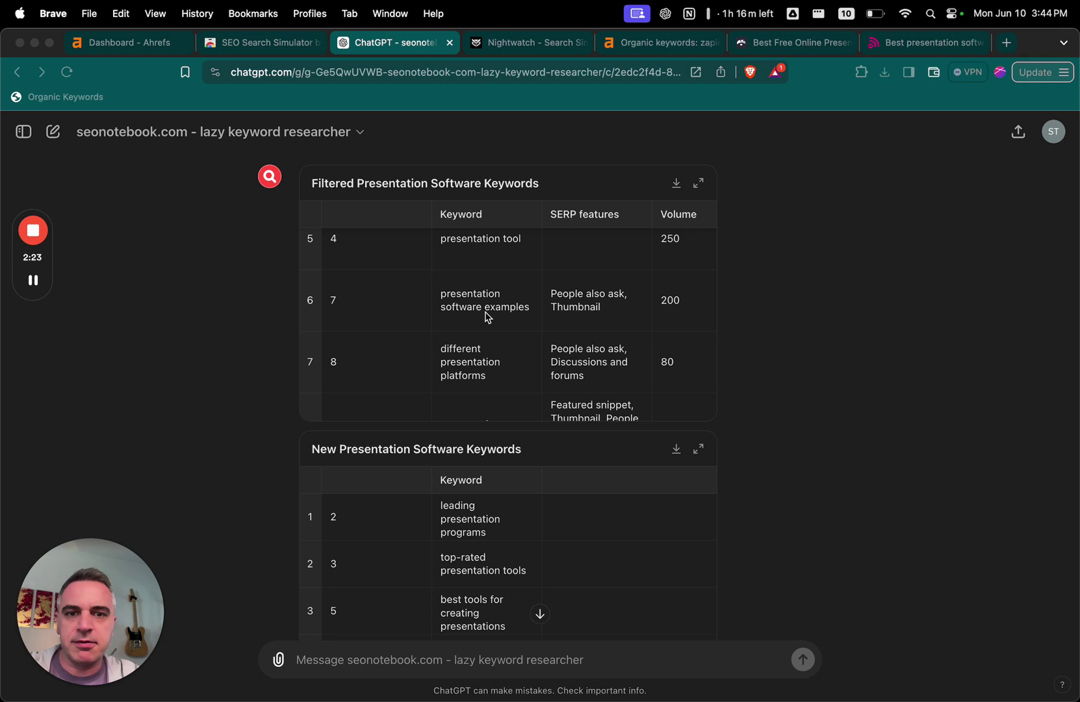
{"action": "scroll", "coordinate": [740, 374], "scroll_direction": "down", "scroll_amount": 4}
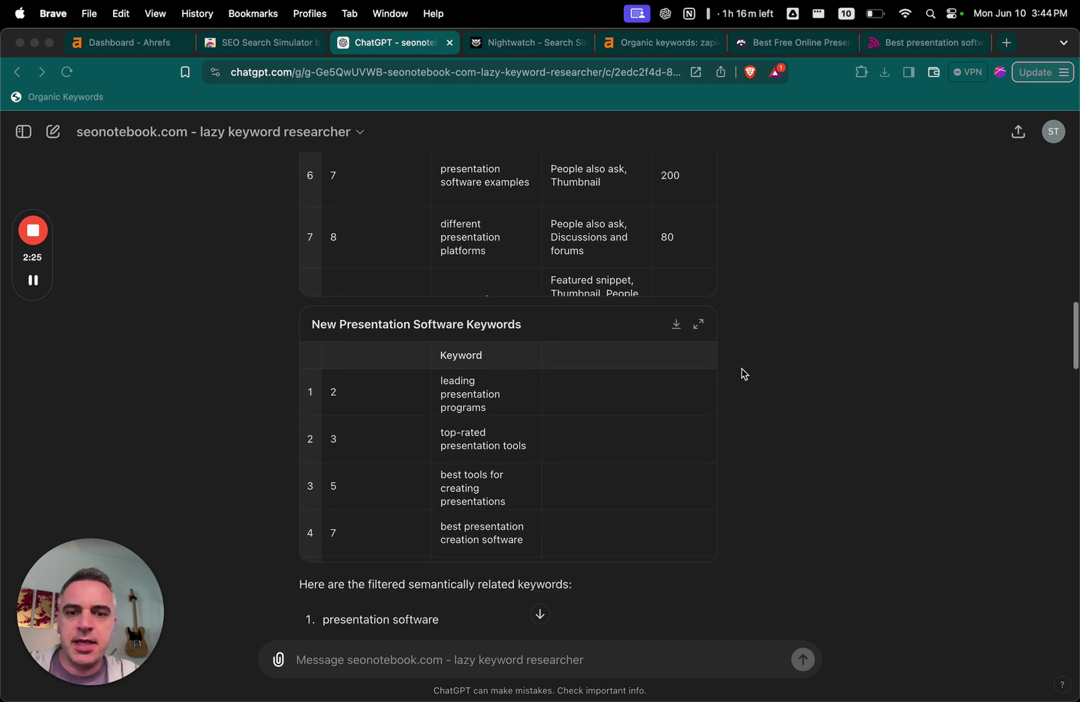
{"action": "scroll", "coordinate": [541, 425], "scroll_direction": "down", "scroll_amount": 1}
{"action": "scroll", "coordinate": [541, 426], "scroll_direction": "down", "scroll_amount": 3}
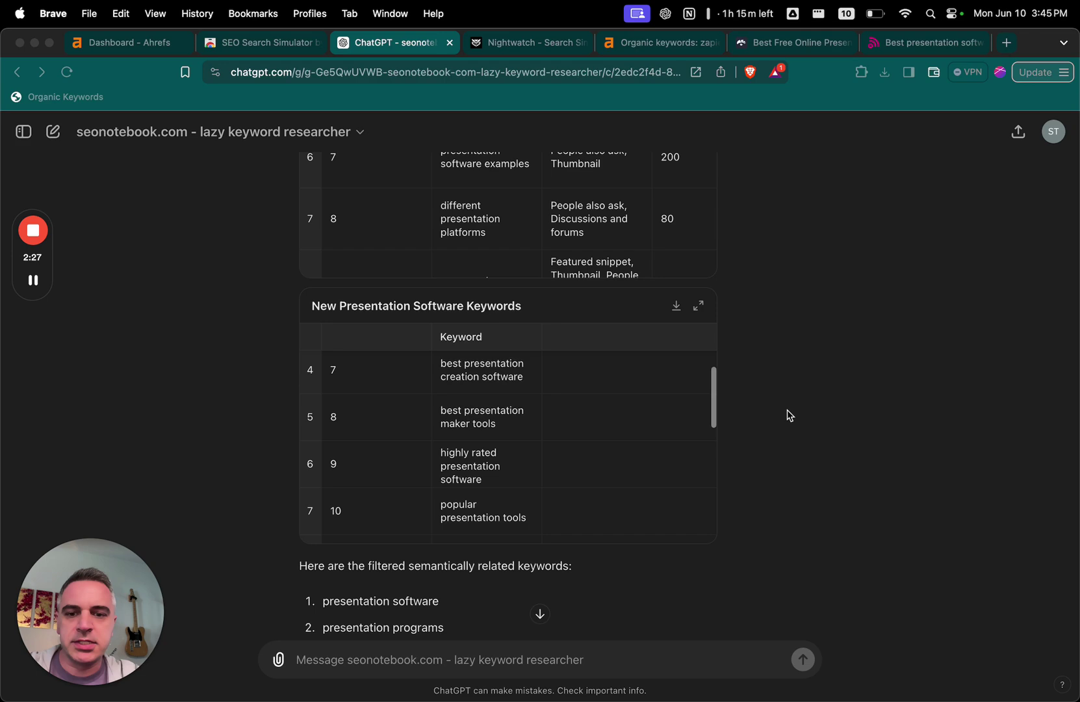
{"action": "scroll", "coordinate": [788, 416], "scroll_direction": "down", "scroll_amount": 10}
{"action": "scroll", "coordinate": [790, 415], "scroll_direction": "down", "scroll_amount": 20}
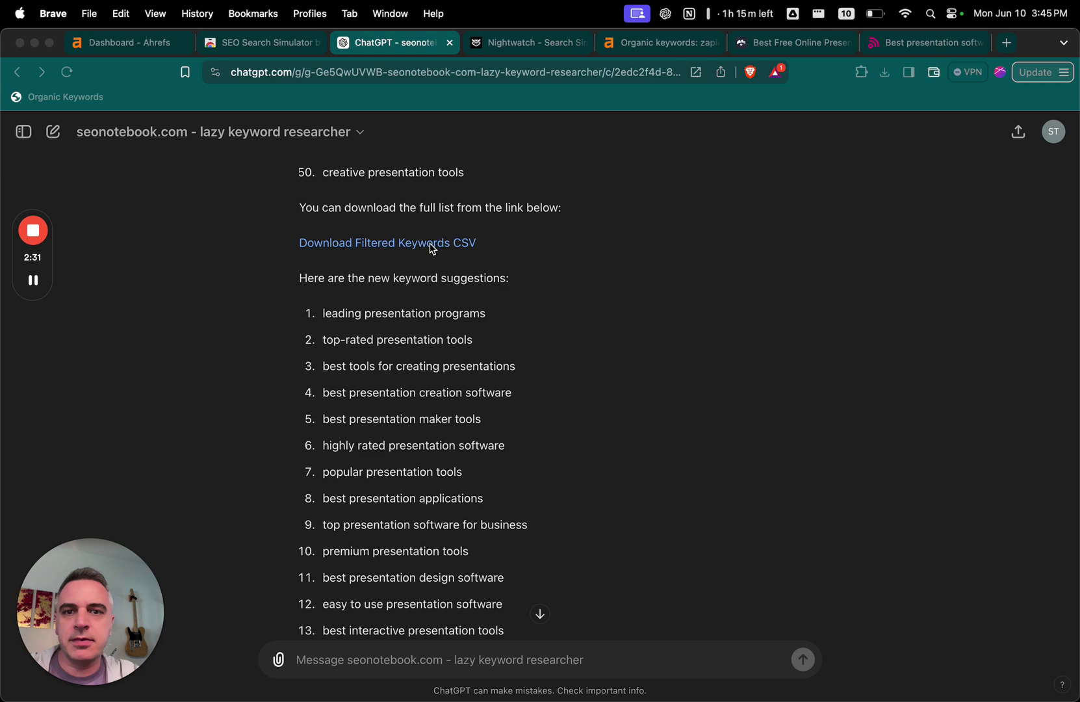
- Save the filtered keywords CSV, open it in Excel, and widen column A to fit keywords
{"action": "left_click", "coordinate": [431, 246]}
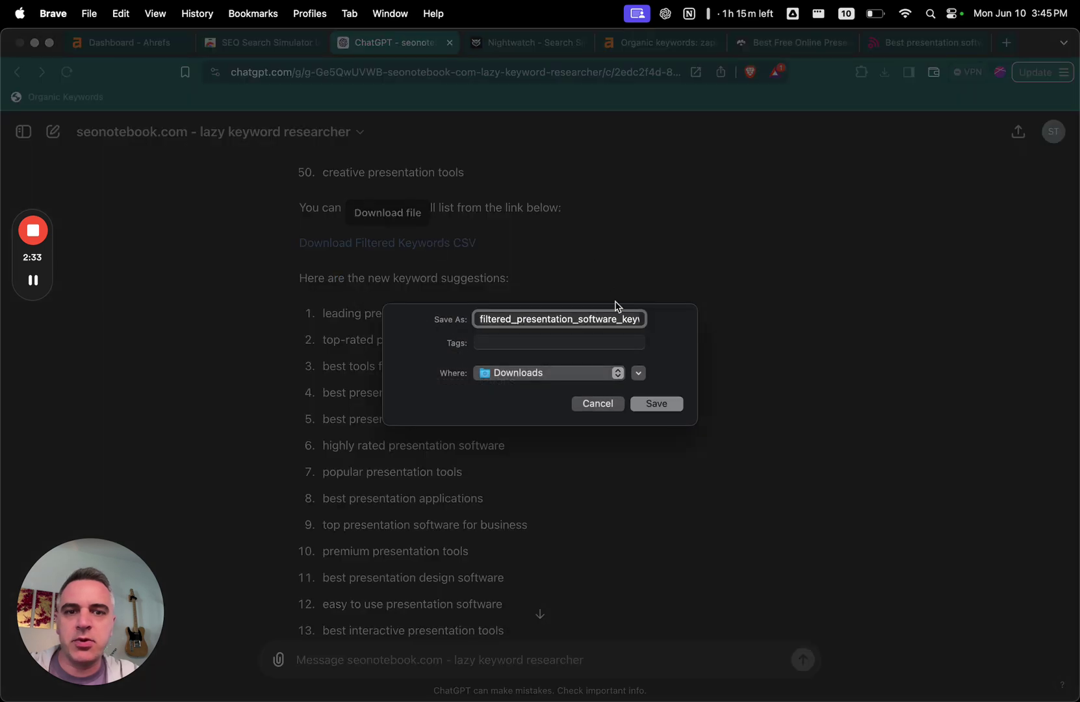
{"action": "left_click", "coordinate": [669, 404]}
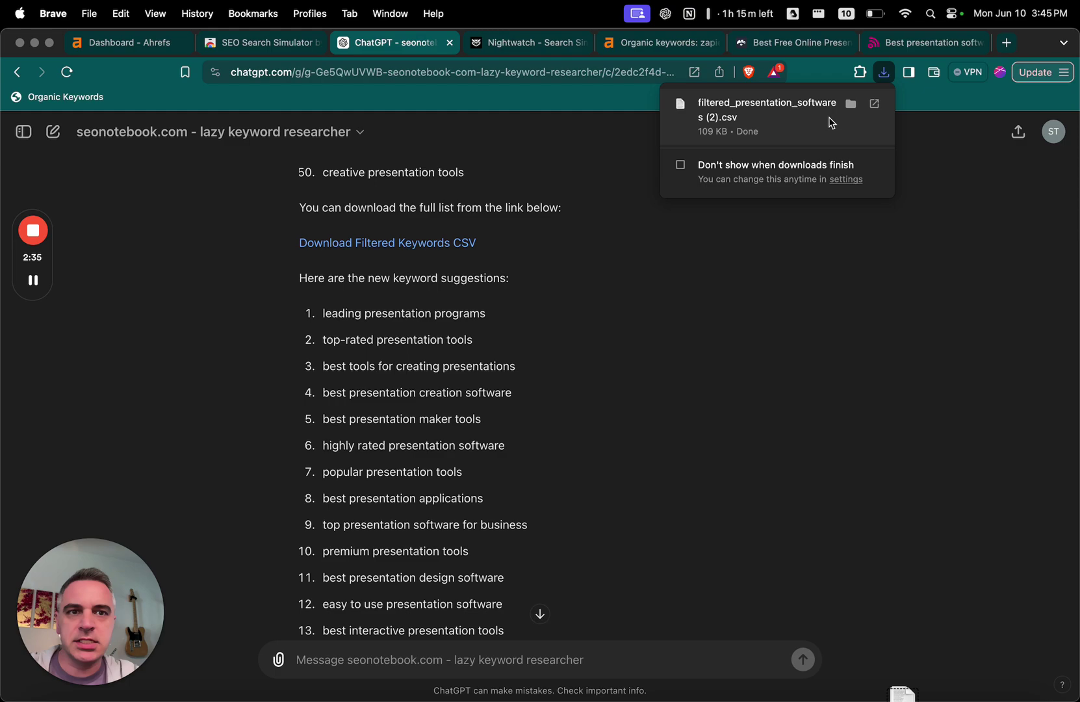
{"action": "left_click", "coordinate": [804, 107]}
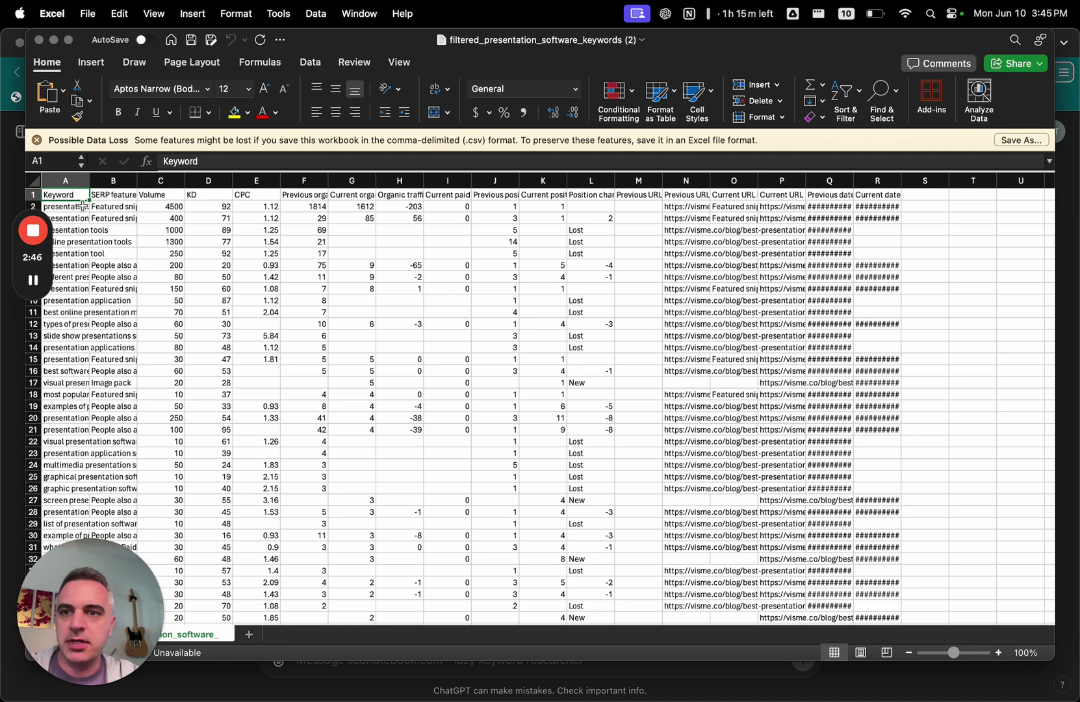
{"action": "left_click_drag", "start_coordinate": [89, 180], "coordinate": [282, 172]}
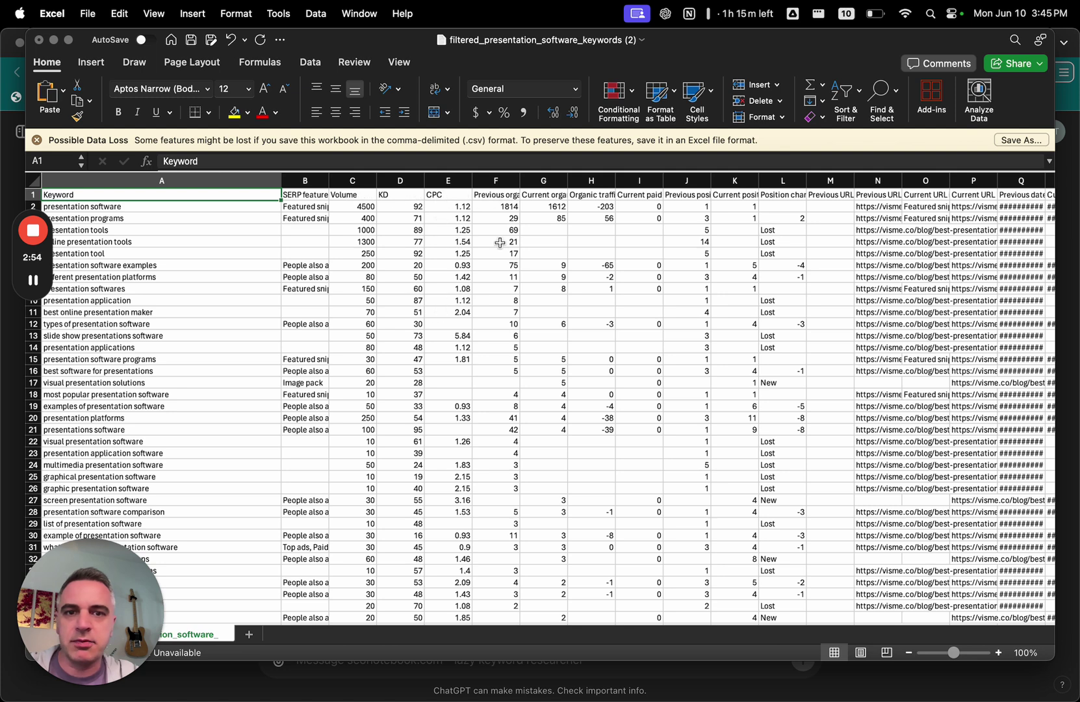
{"action": "key", "text": "super+Tab"}
- Save the new keywords CSV and open it in Excel with its 15 suggested keywords
{"action": "scroll", "coordinate": [520, 297], "scroll_direction": "down", "scroll_amount": 5}
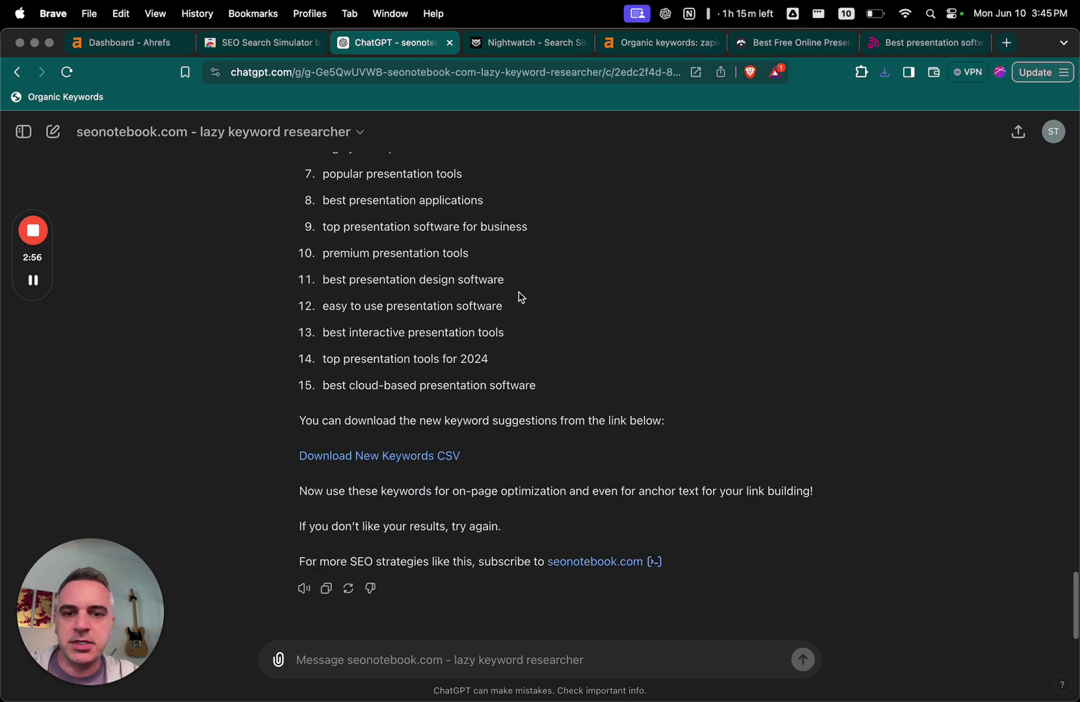
{"action": "left_click", "coordinate": [426, 458]}
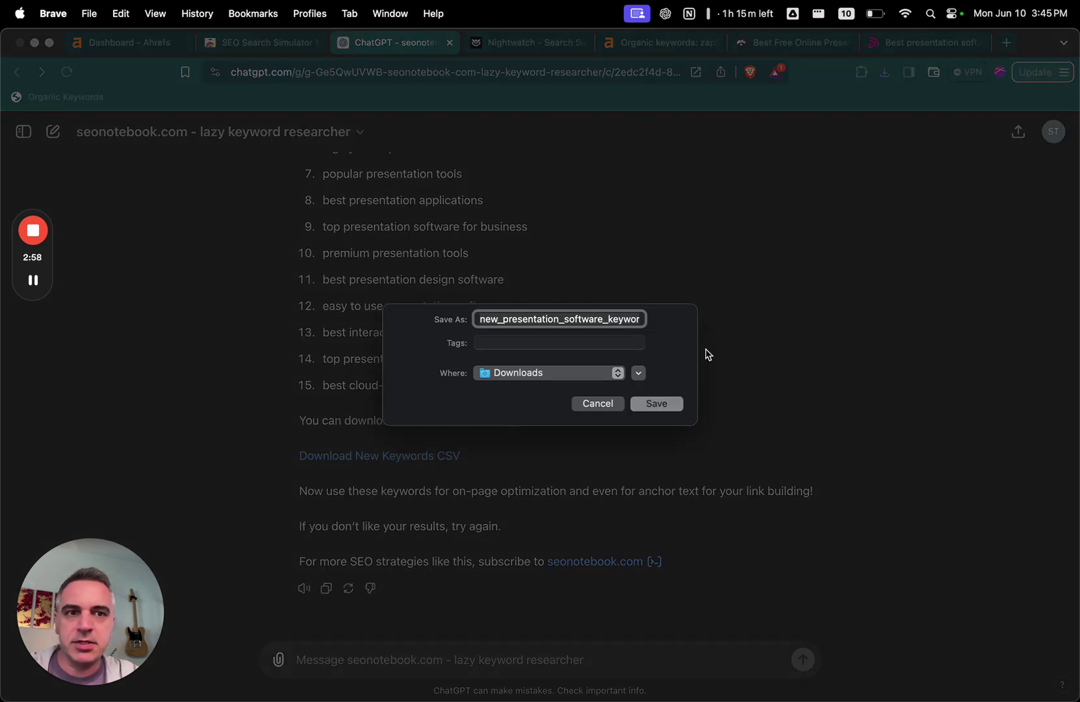
{"action": "left_click", "coordinate": [656, 402]}
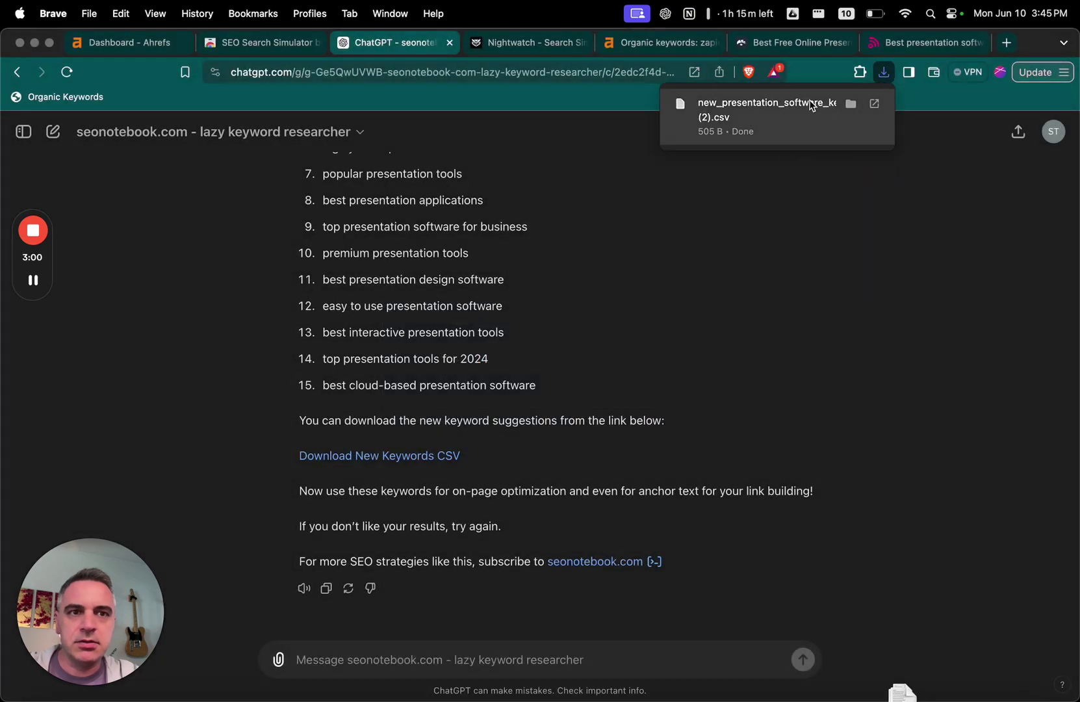
{"action": "left_click", "coordinate": [812, 106]}
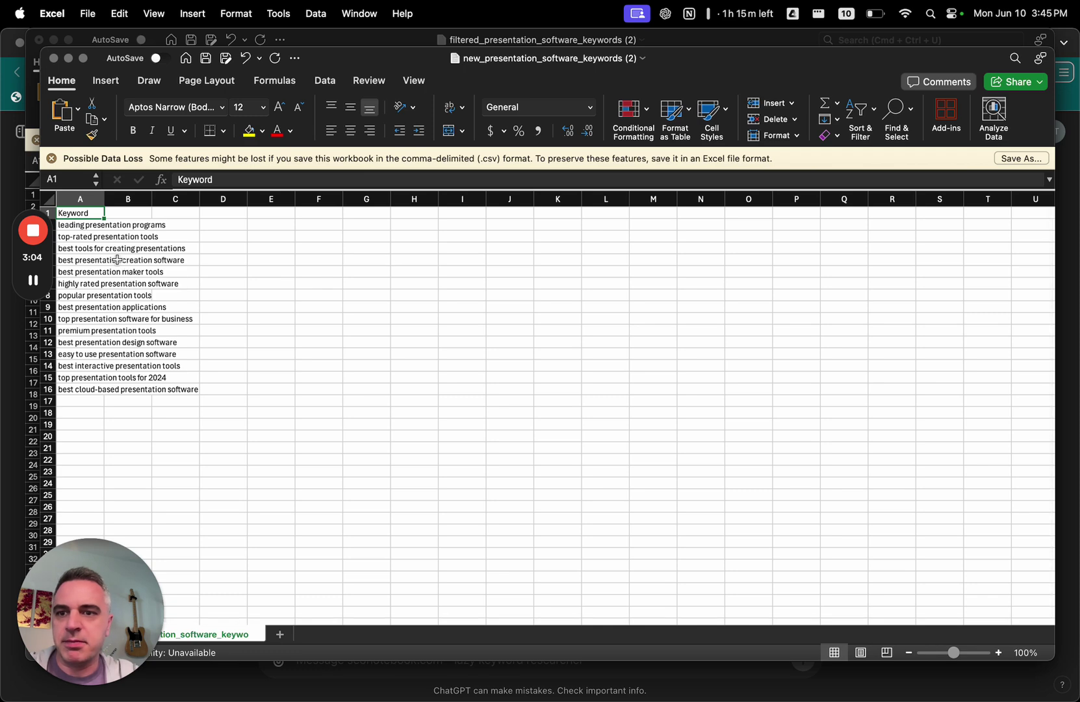
{"action": "scroll", "coordinate": [142, 267], "scroll_direction": "right", "scroll_amount": 1}
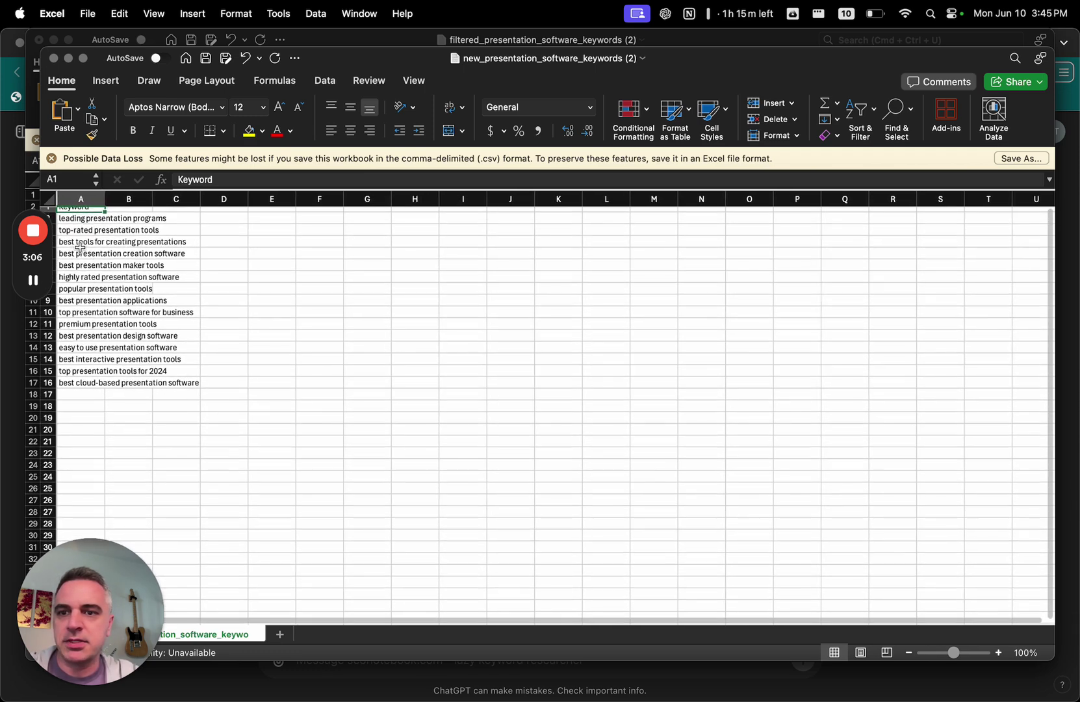
{"action": "key", "text": "super+Tab"}
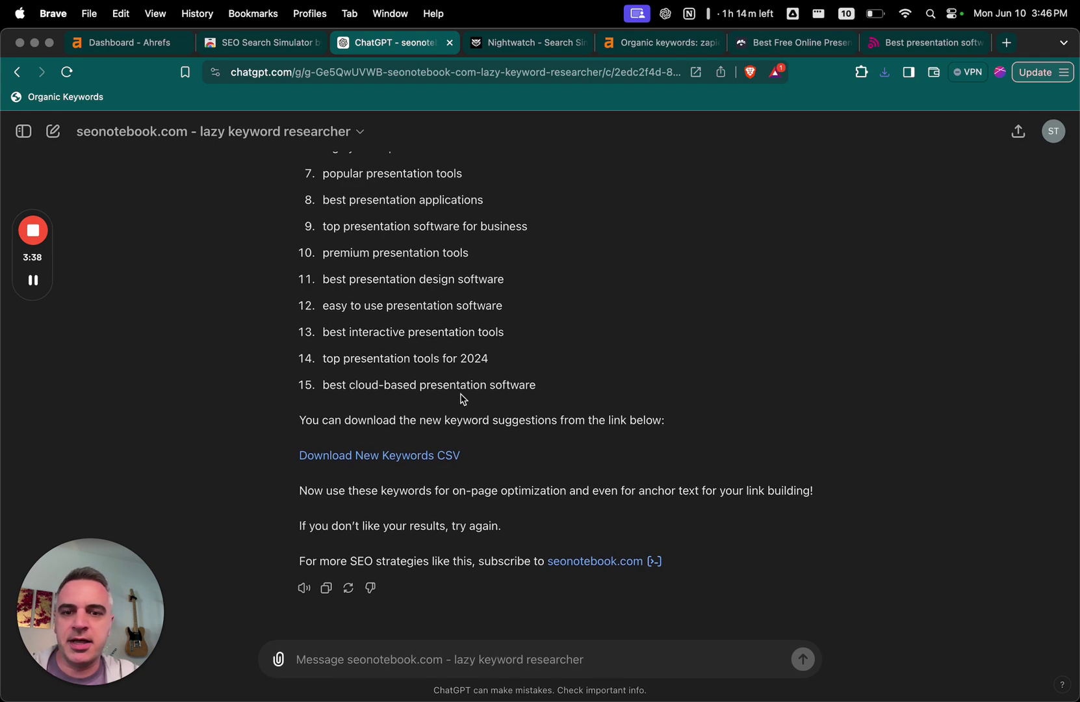
{"action": "scroll", "coordinate": [494, 397], "scroll_direction": "up", "scroll_amount": 10}
{"action": "scroll", "coordinate": [461, 396], "scroll_direction": "up", "scroll_amount": 15}
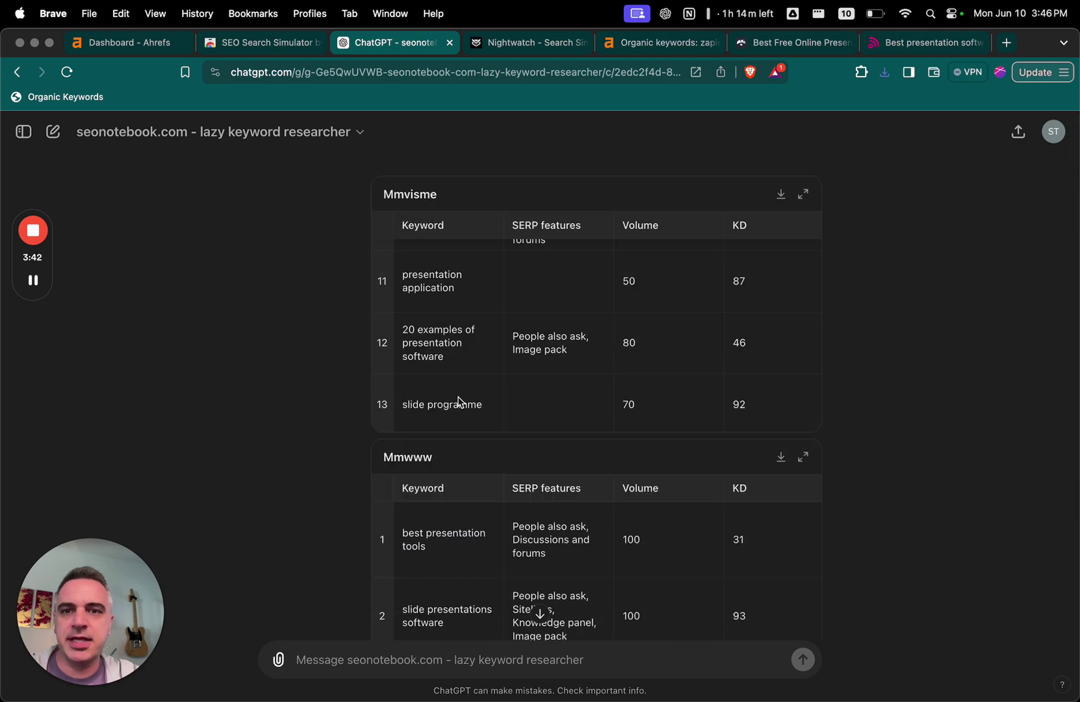
{"action": "scroll", "coordinate": [256, 427], "scroll_direction": "down", "scroll_amount": 10}
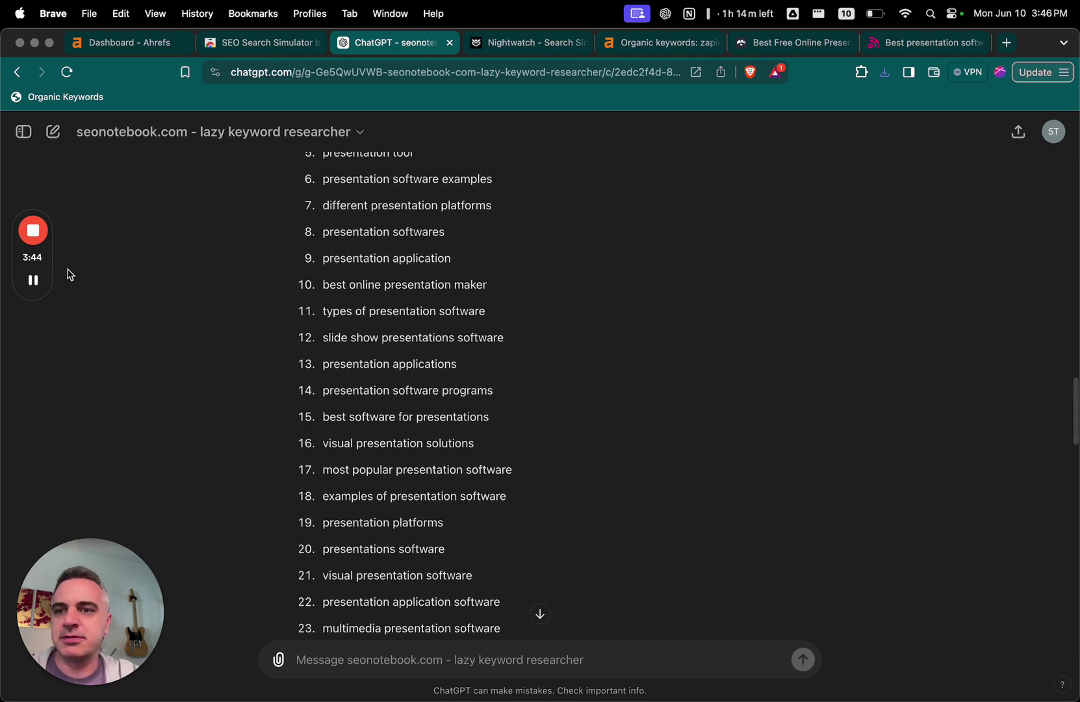